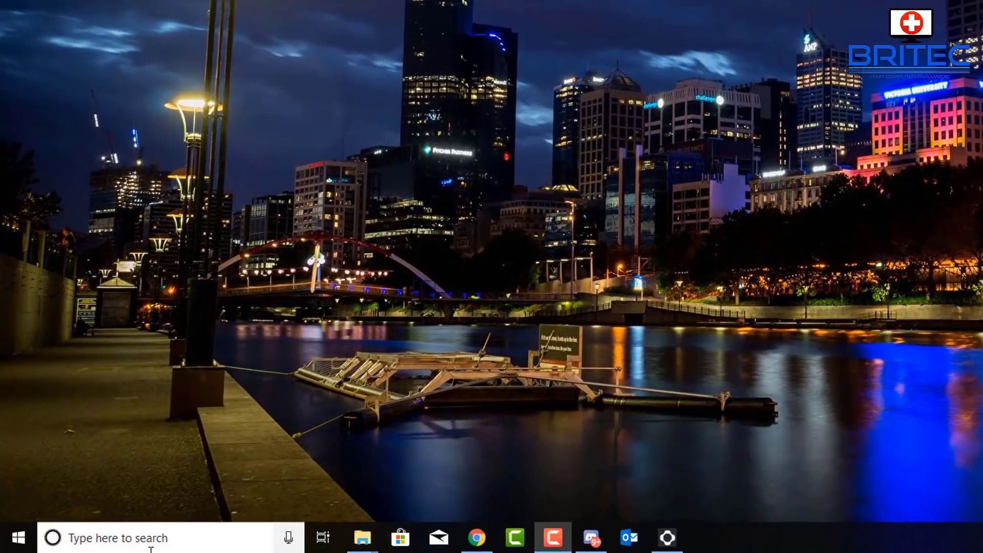
Step: Search Windows for gpedit and launch the Edit group policy result
click(127, 535)
text(g)
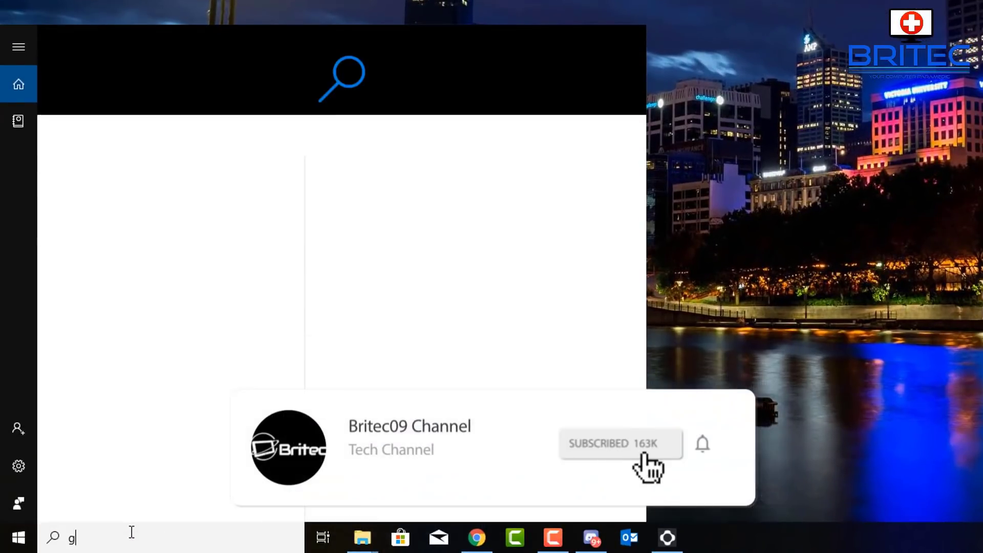
text(pedit)
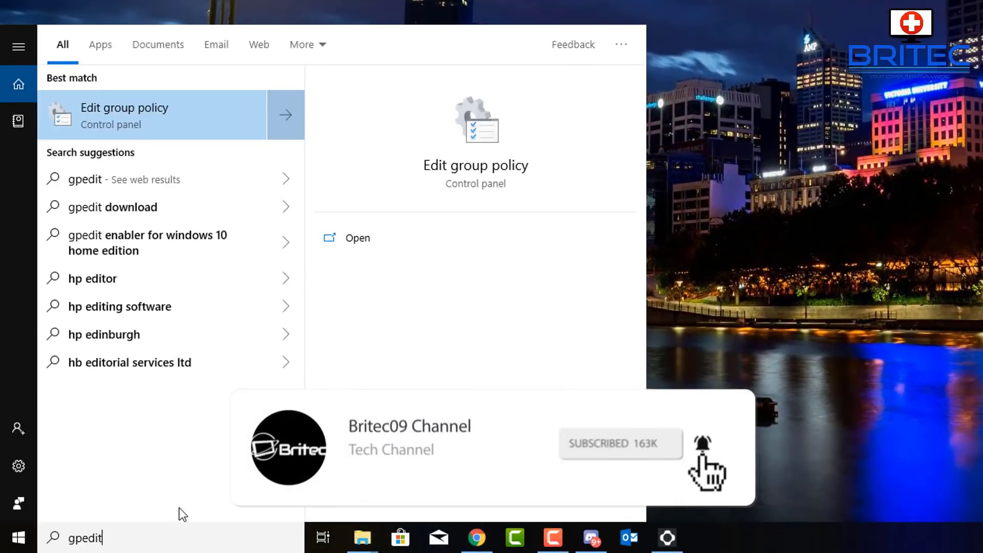
click(150, 121)
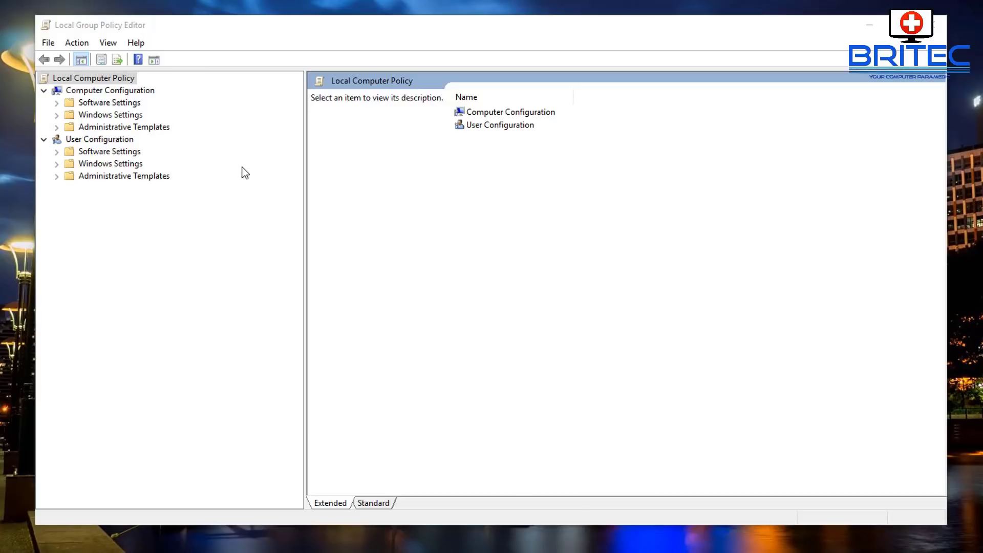
Step: Browse Computer Configuration > Administrative Templates > Windows Components > Search to list its 41 policies
click(57, 127)
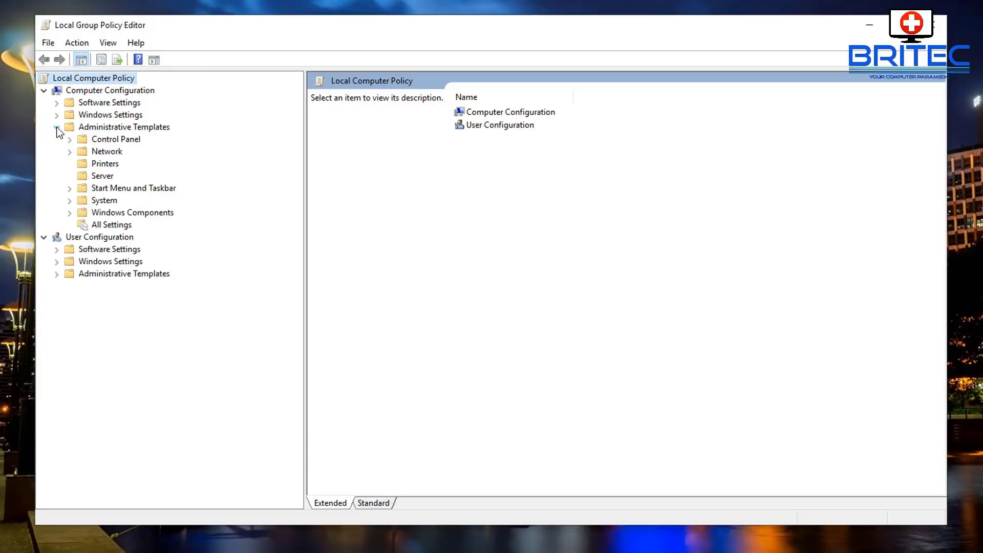
click(108, 90)
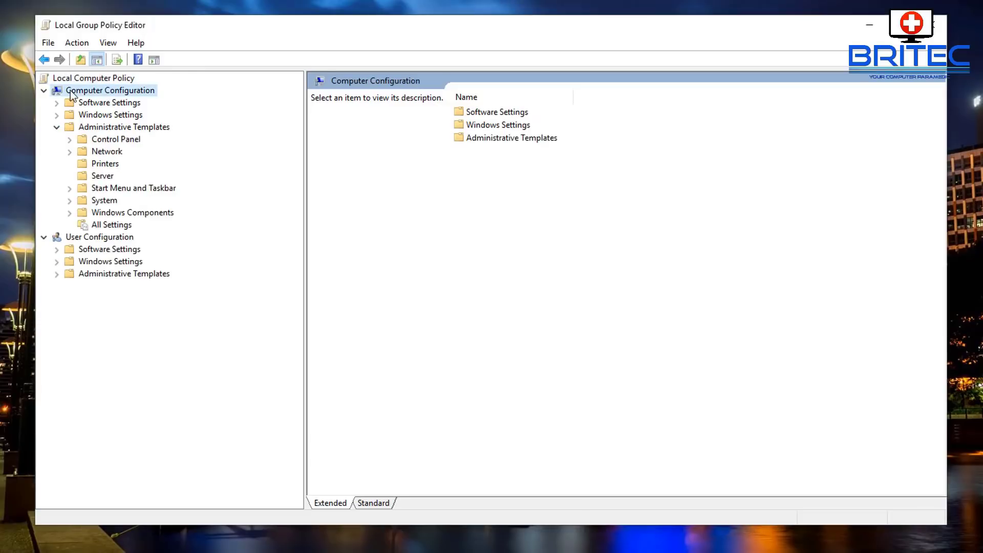
click(114, 214)
click(70, 213)
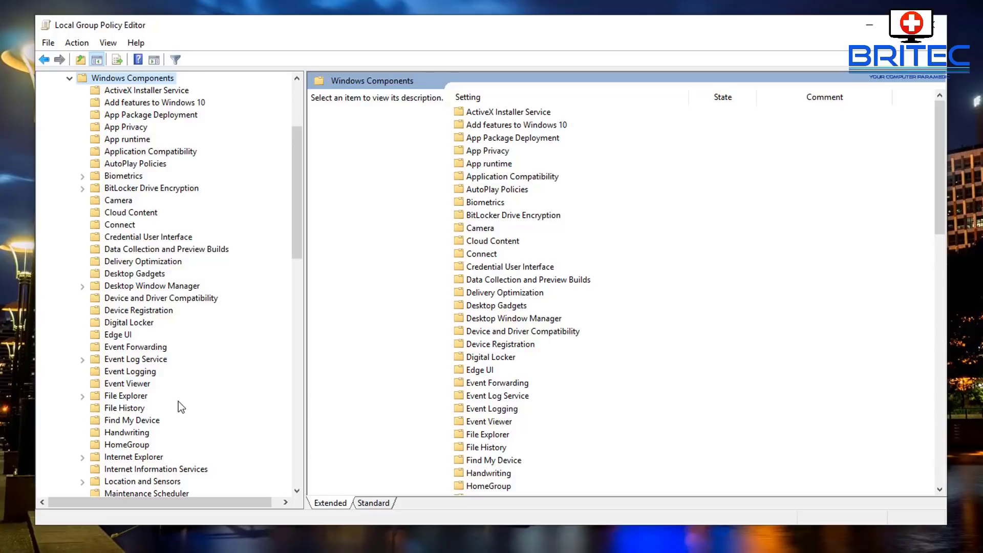
scroll(174, 400, down, 13)
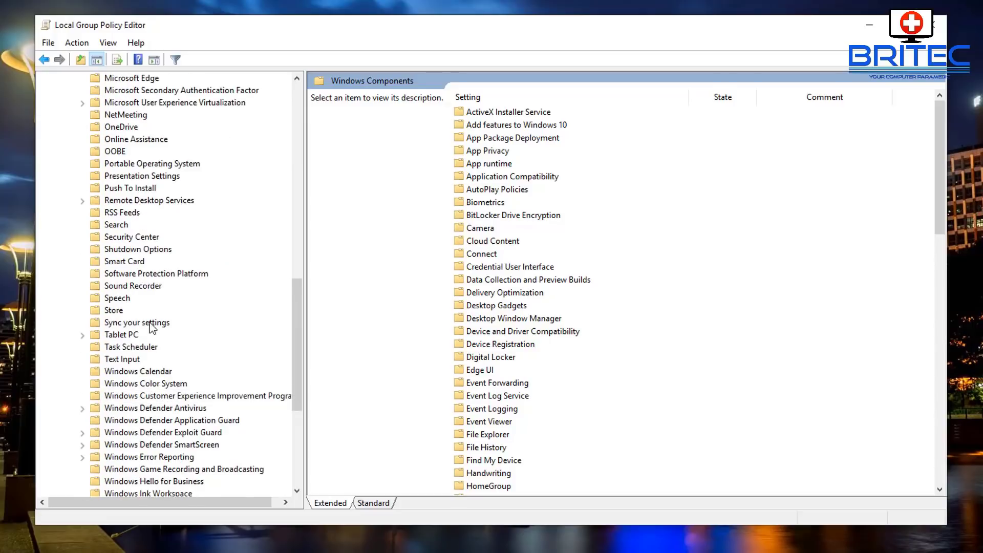
click(123, 225)
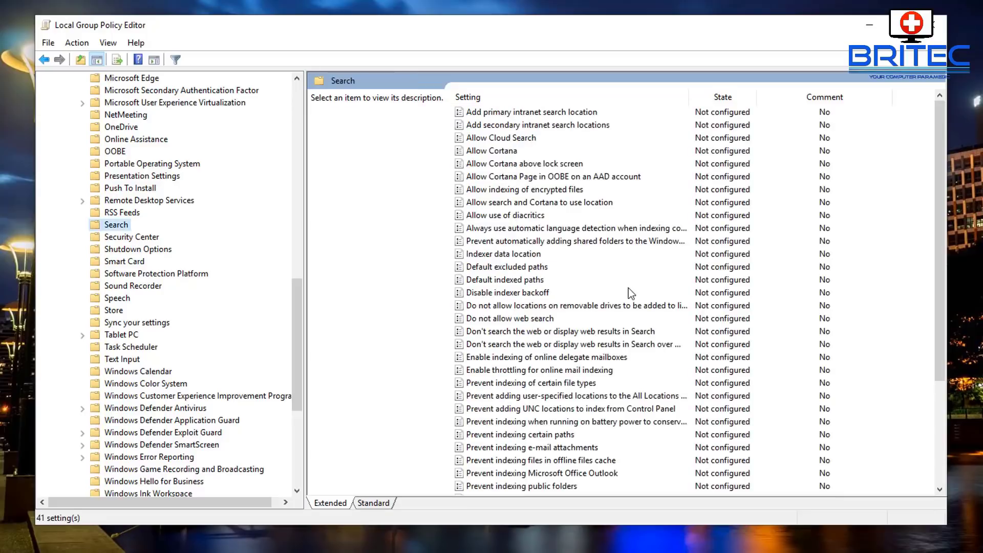
Step: Set the Allow Cortana policy to Enabled and apply it
click(545, 152)
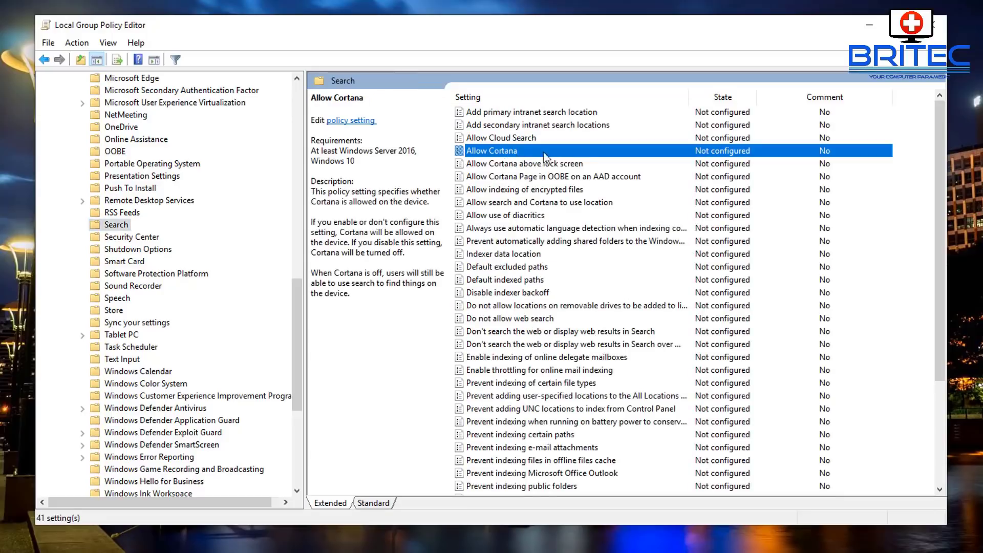
double_click(589, 152)
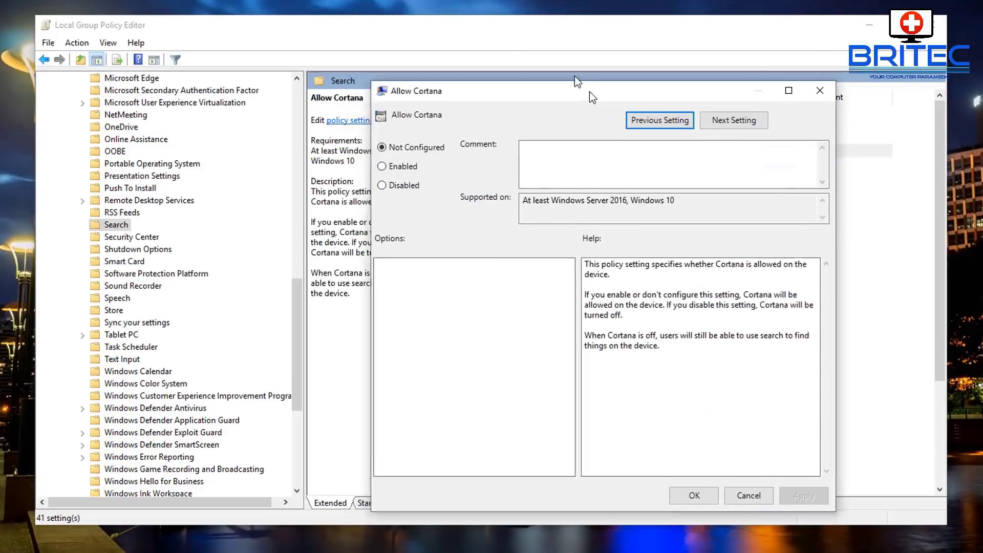
drag(577, 77, 499, 66)
click(290, 136)
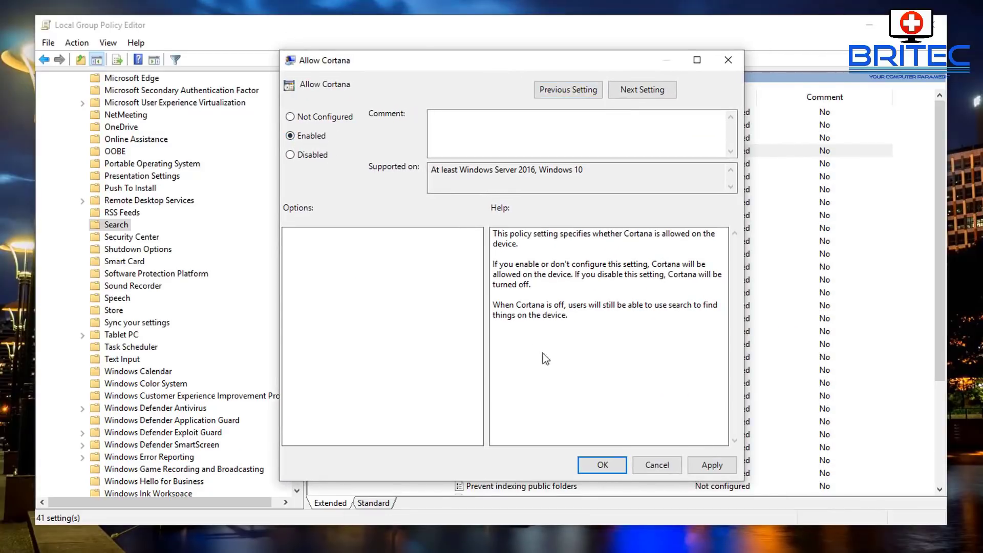
click(692, 463)
click(602, 465)
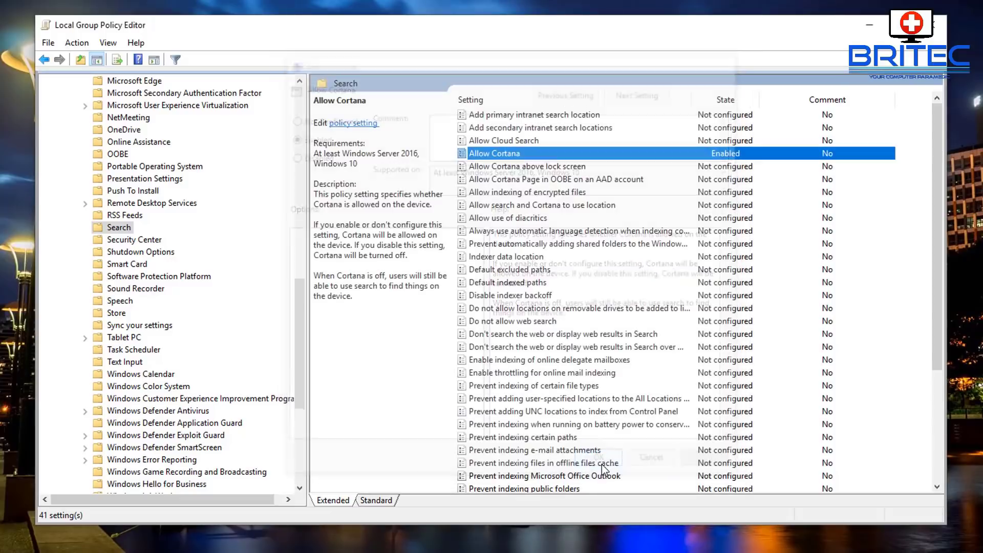
Step: Set Allow Cortana above lock screen to Enabled and apply it
double_click(538, 167)
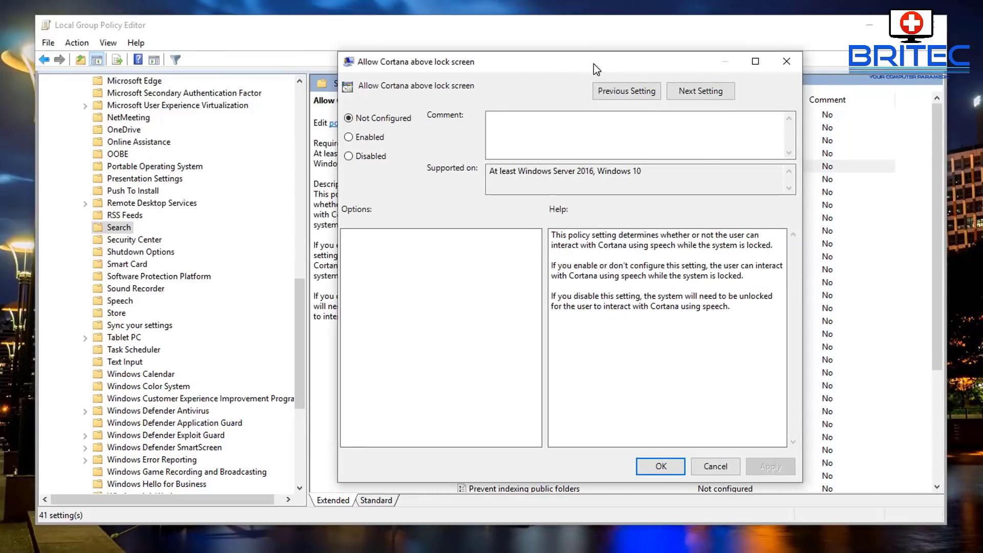
click(315, 132)
click(738, 462)
click(628, 462)
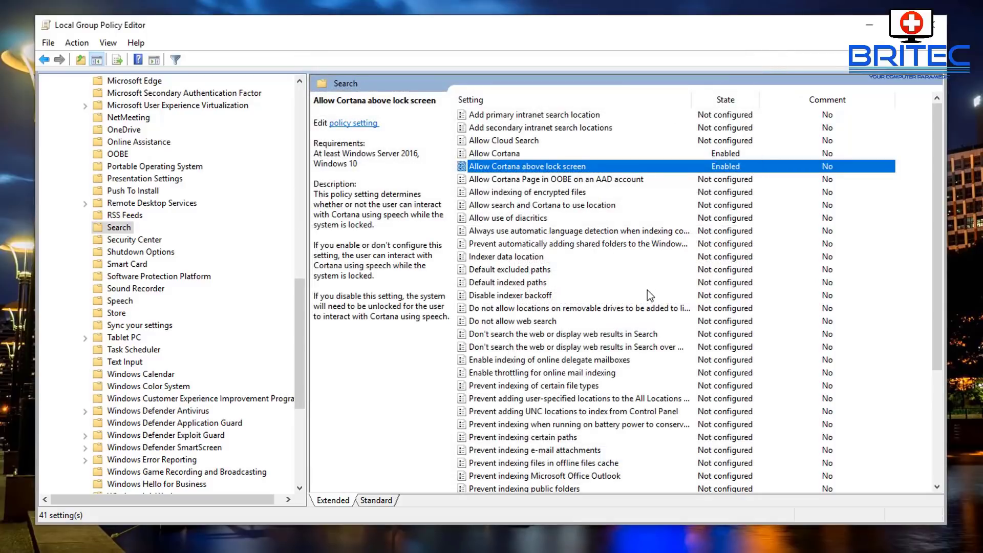
Step: Set Allow Cloud Search to Enabled and apply it
click(528, 141)
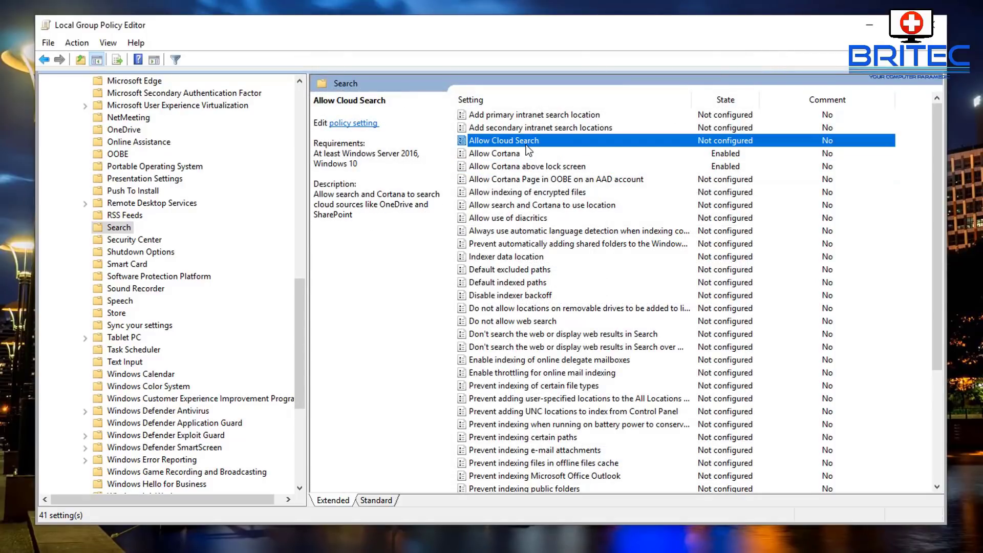
double_click(527, 144)
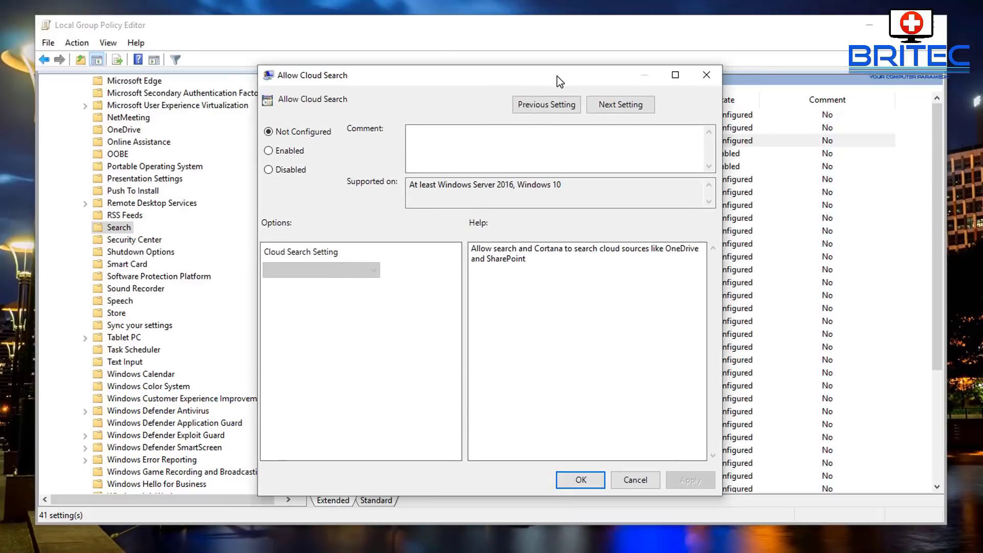
click(280, 150)
click(699, 482)
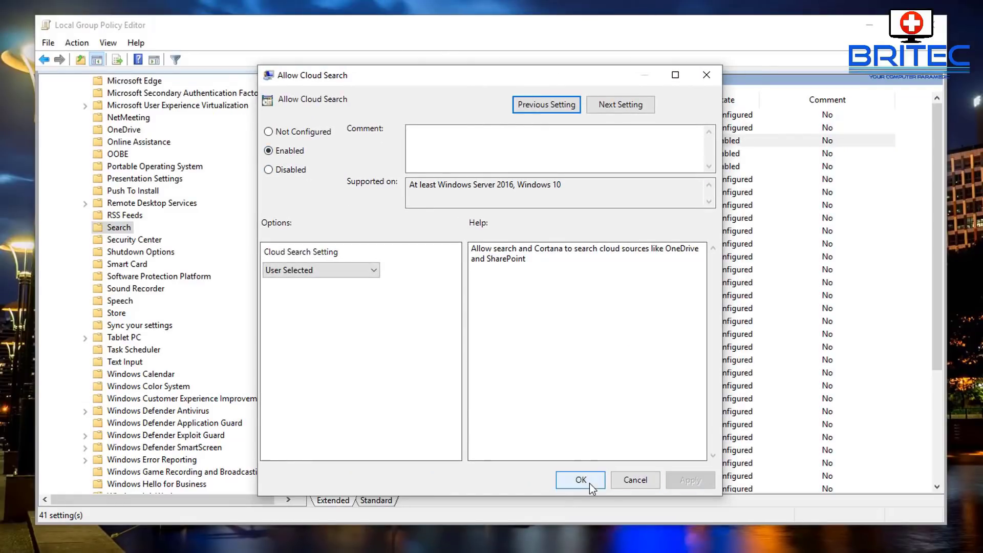
click(588, 481)
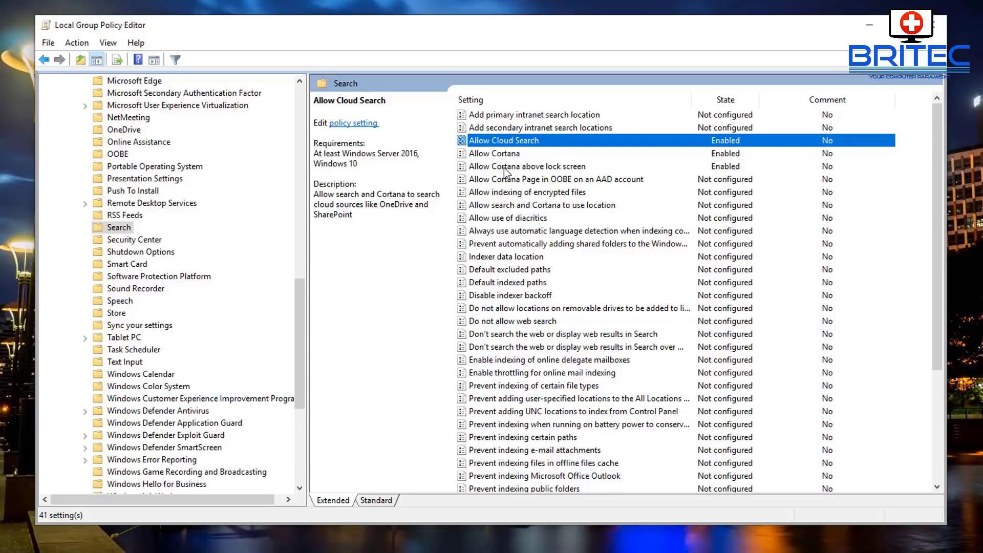
Step: Check the Do not allow web search policy, then close the Group Policy Editor
click(523, 322)
scroll(502, 361, down, 2)
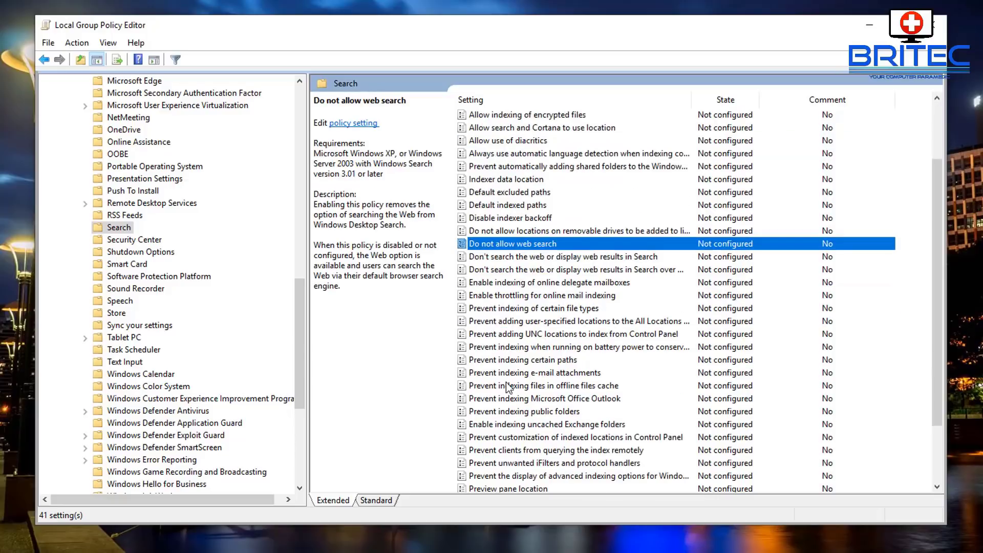
scroll(573, 393, down, 2)
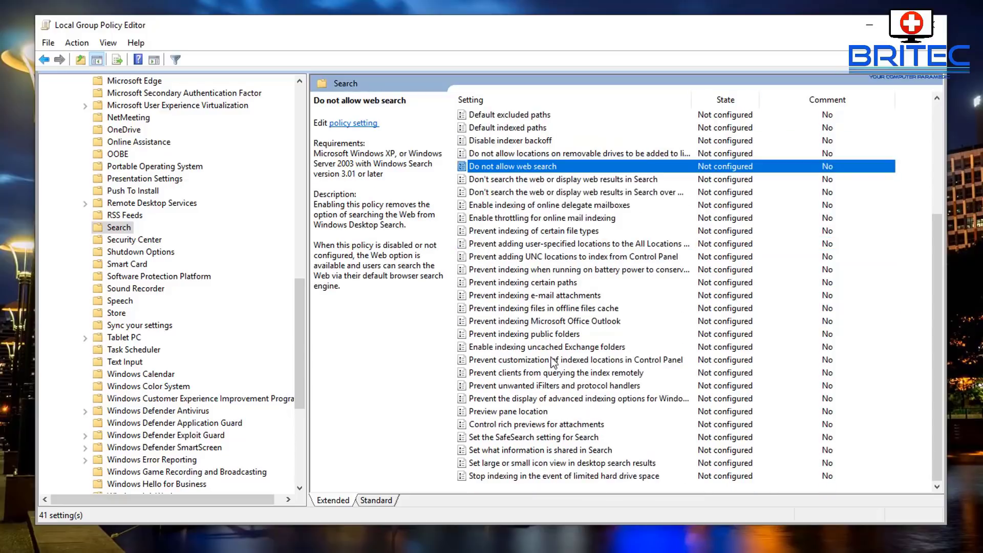
scroll(626, 322, up, 4)
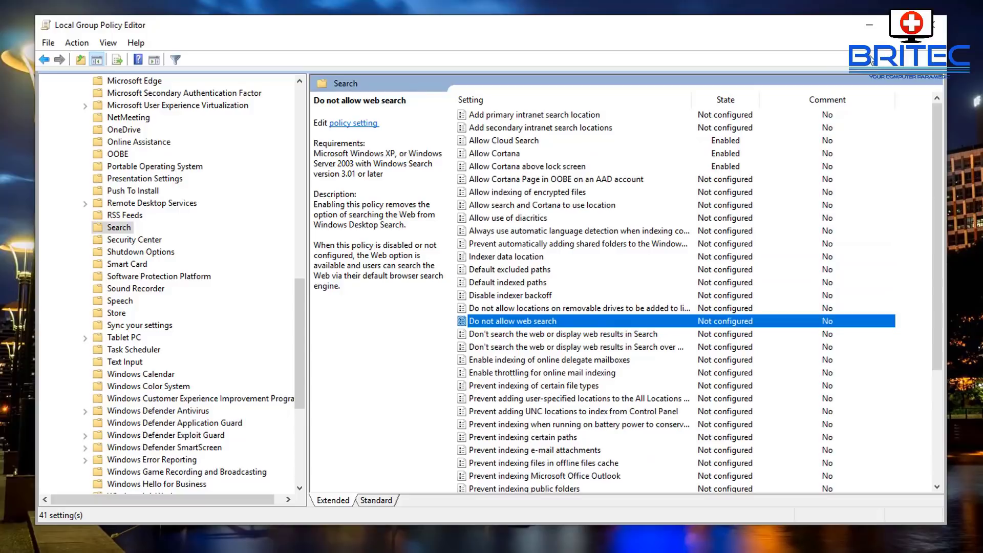
click(933, 34)
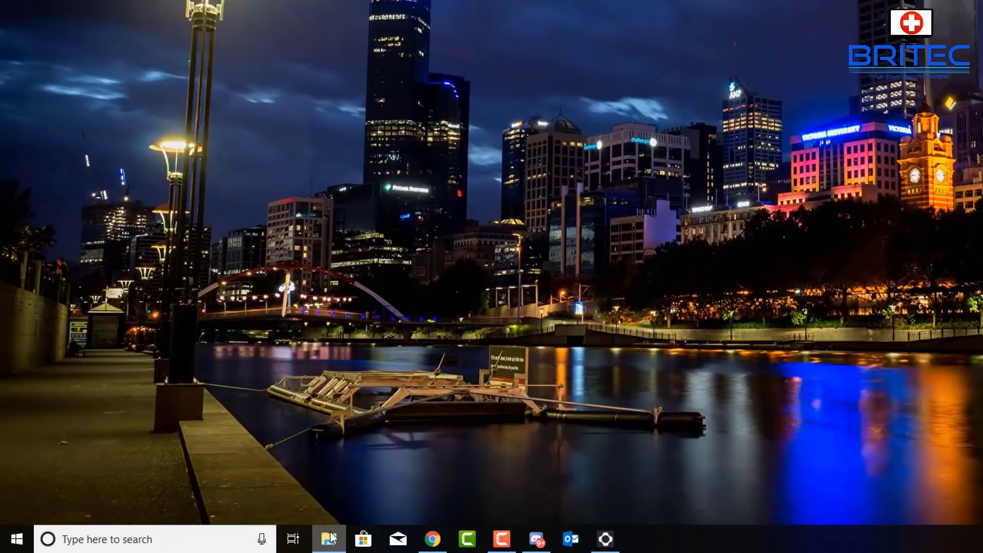
Step: Browse File Explorer to C:\Windows\System32 and show its View ribbon settings
click(316, 465)
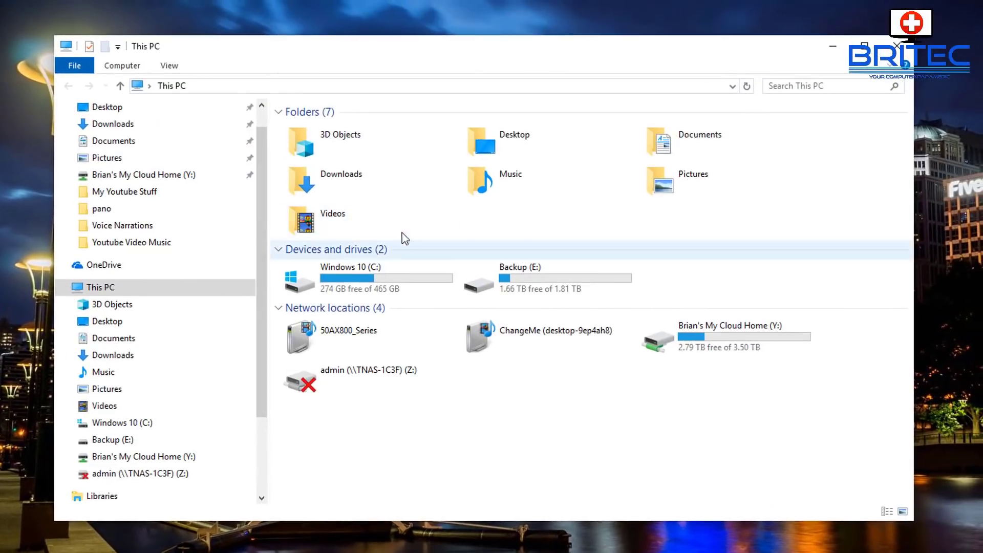
double_click(351, 277)
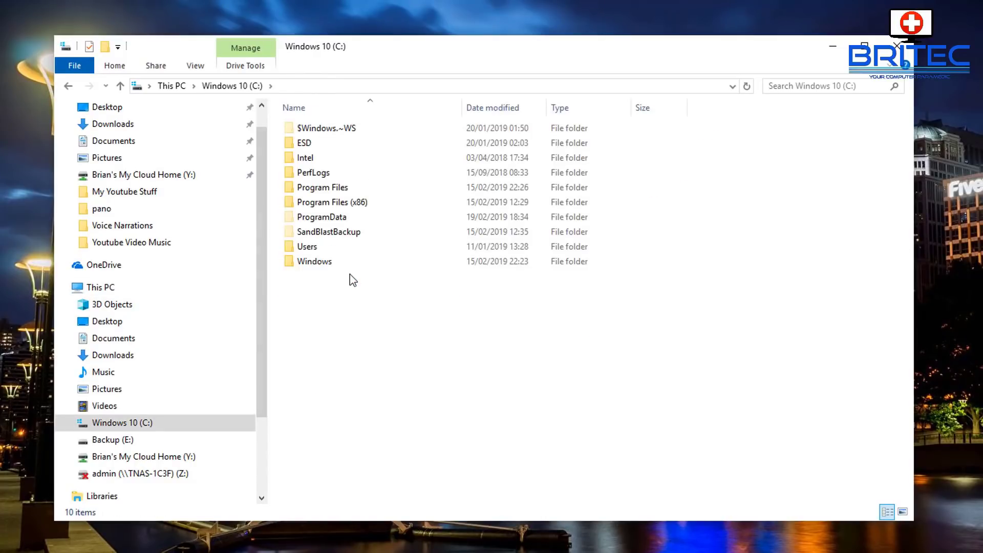
double_click(320, 261)
scroll(423, 309, down, 13)
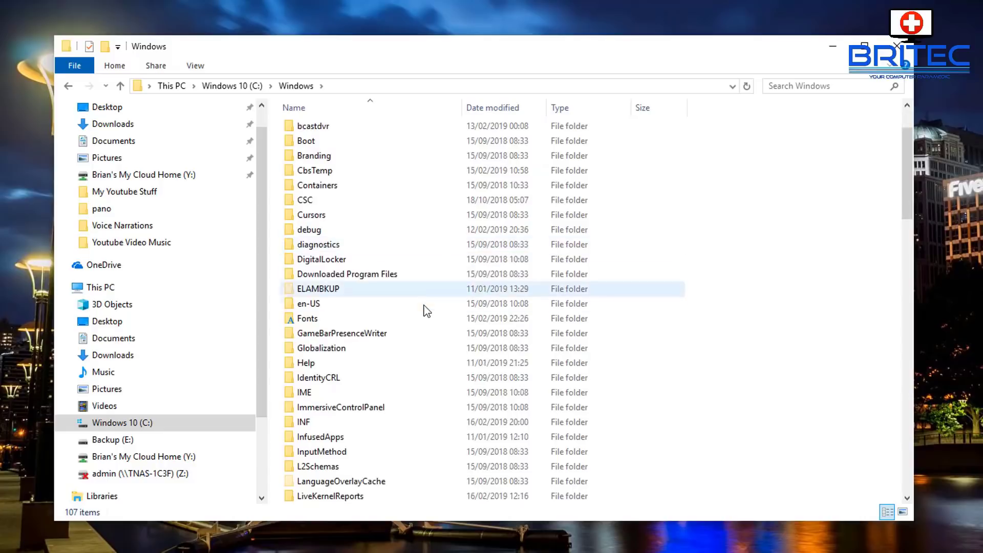
scroll(415, 368, down, 2)
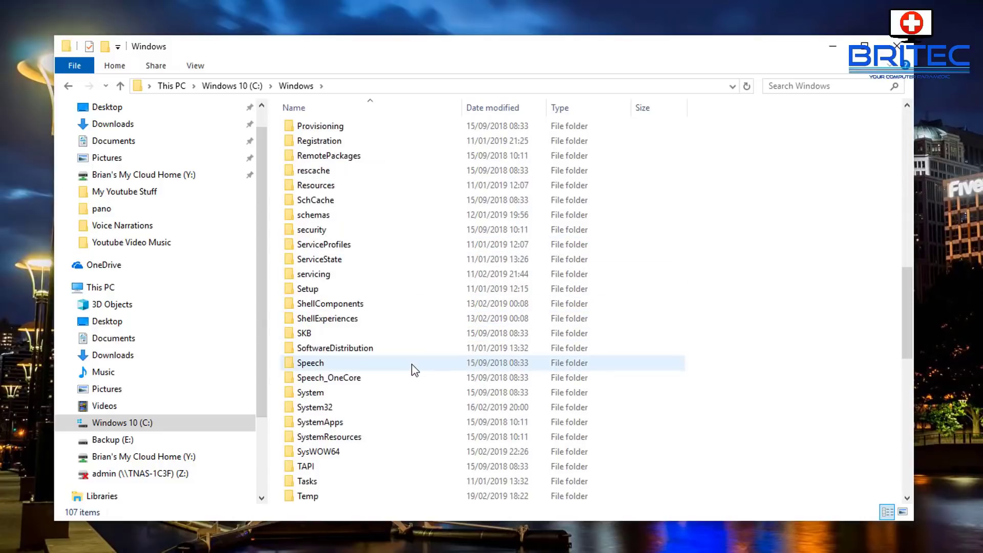
click(322, 407)
double_click(321, 407)
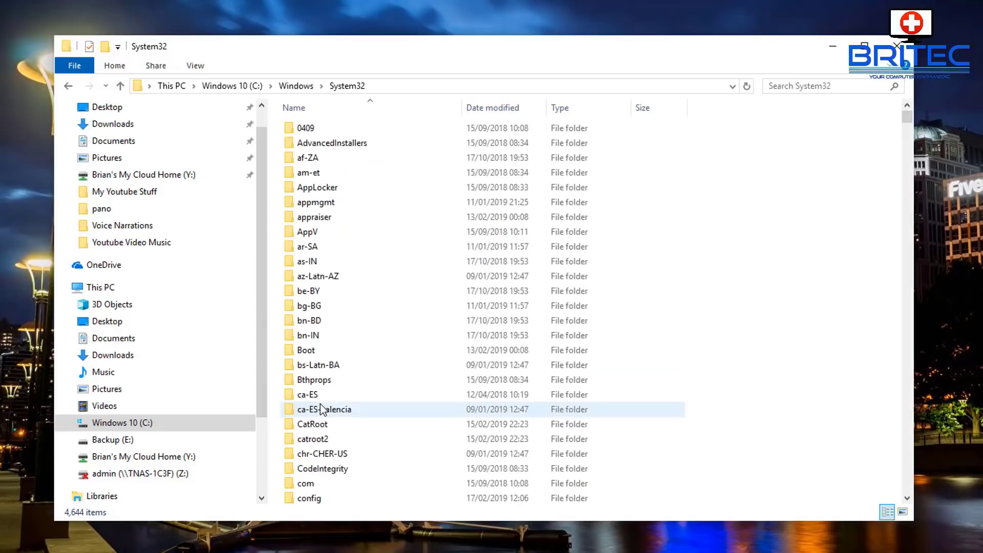
click(195, 67)
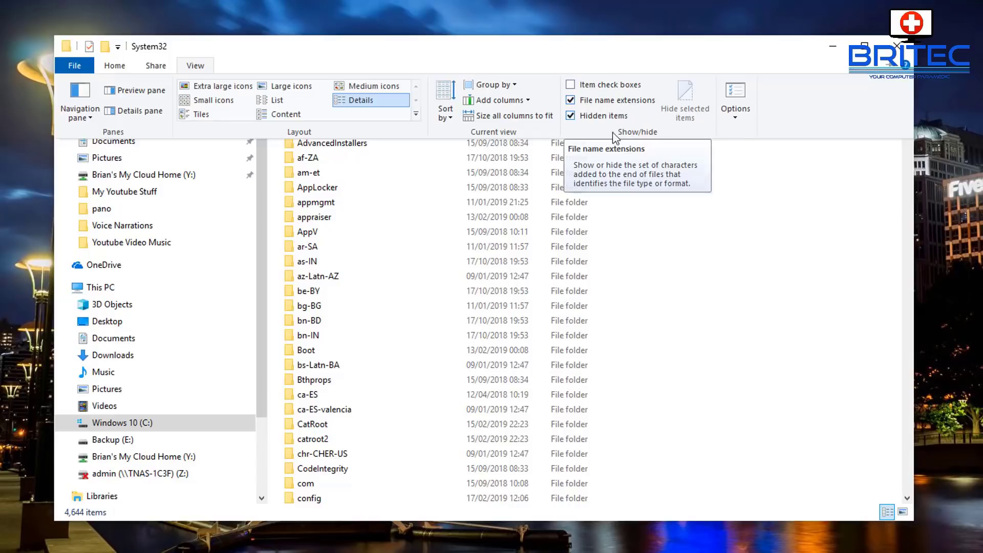
click(733, 112)
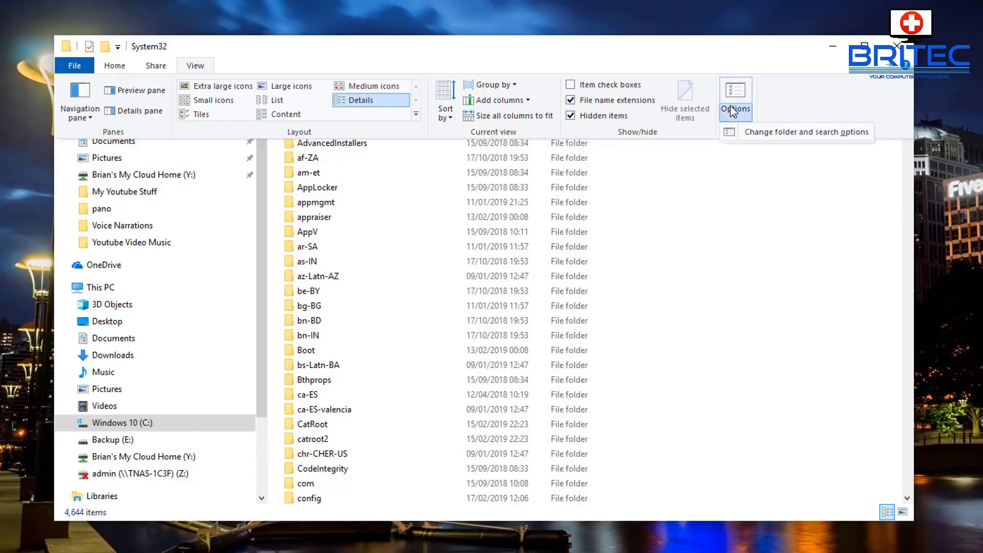
click(758, 134)
drag(237, 120, 541, 136)
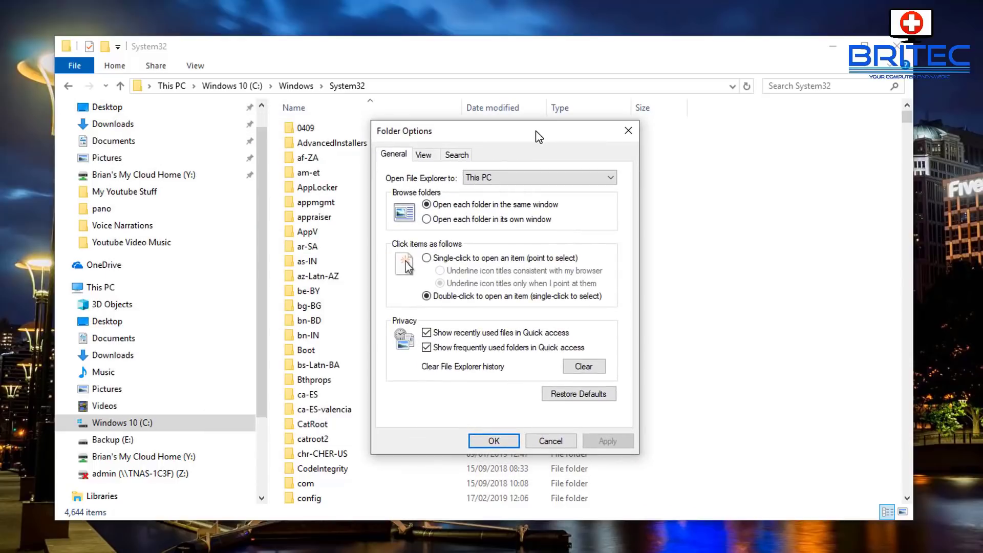
click(423, 155)
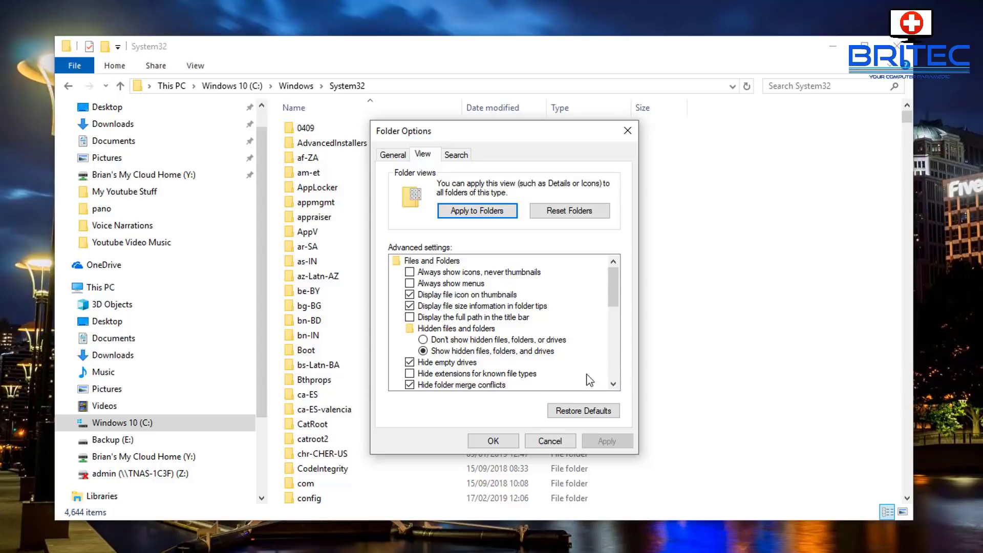
click(561, 442)
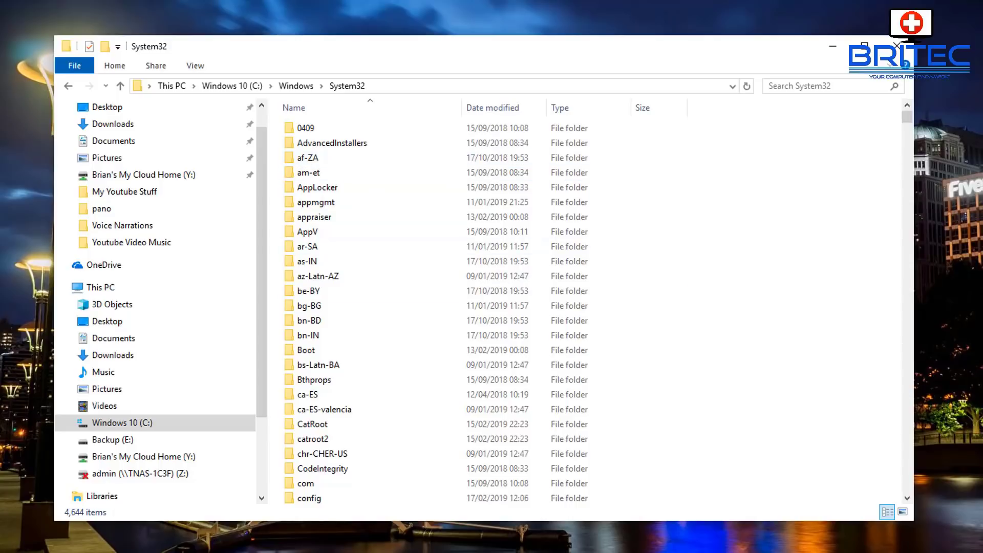
scroll(543, 287, down, 8)
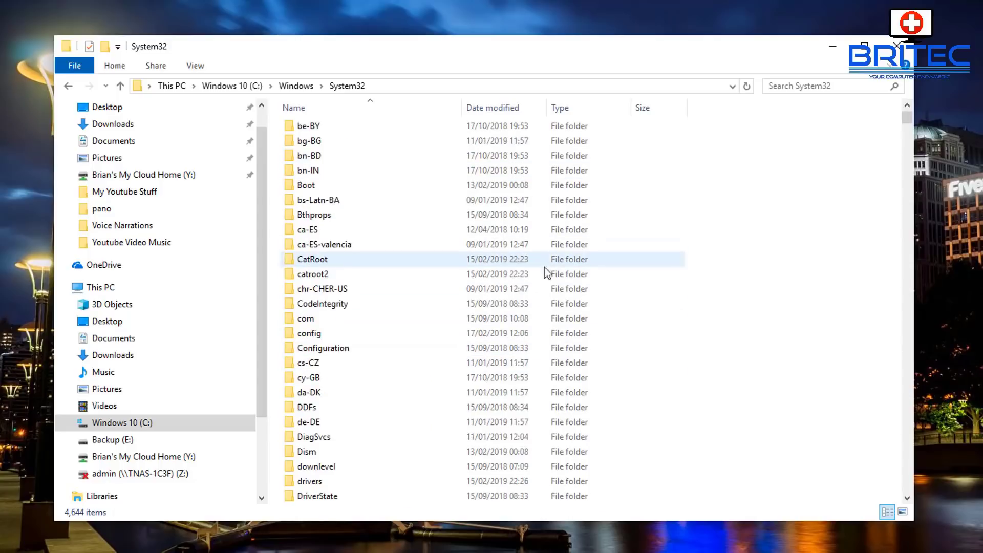
scroll(544, 290, down, 2)
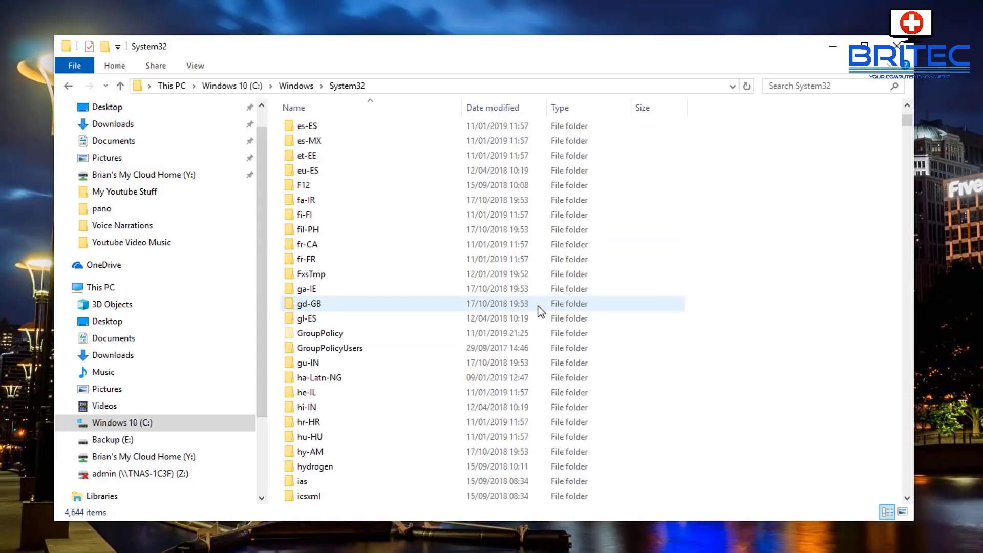
Step: Open the System32 GroupPolicy folder and select Machine, User and gpt.ini together
scroll(540, 310, down, 17)
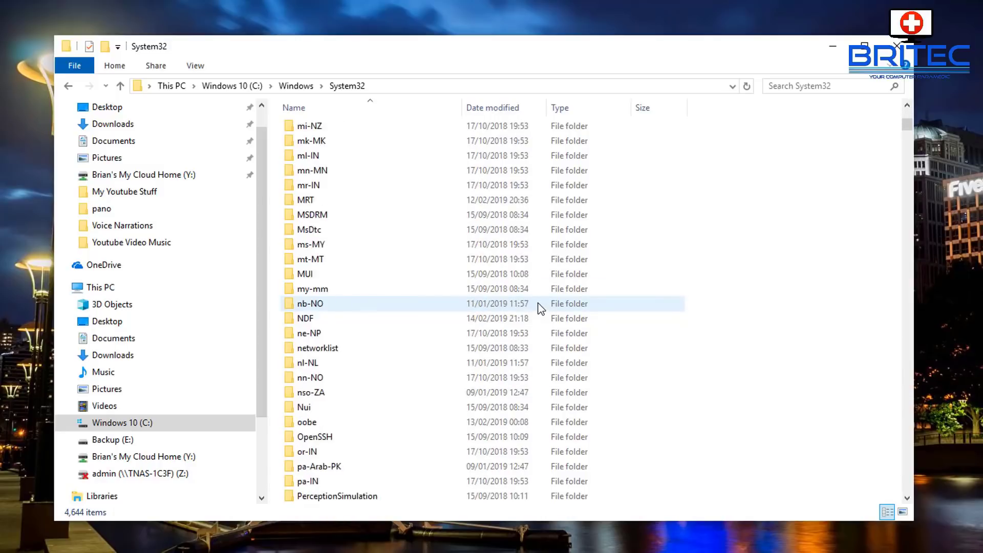
scroll(540, 308, up, 18)
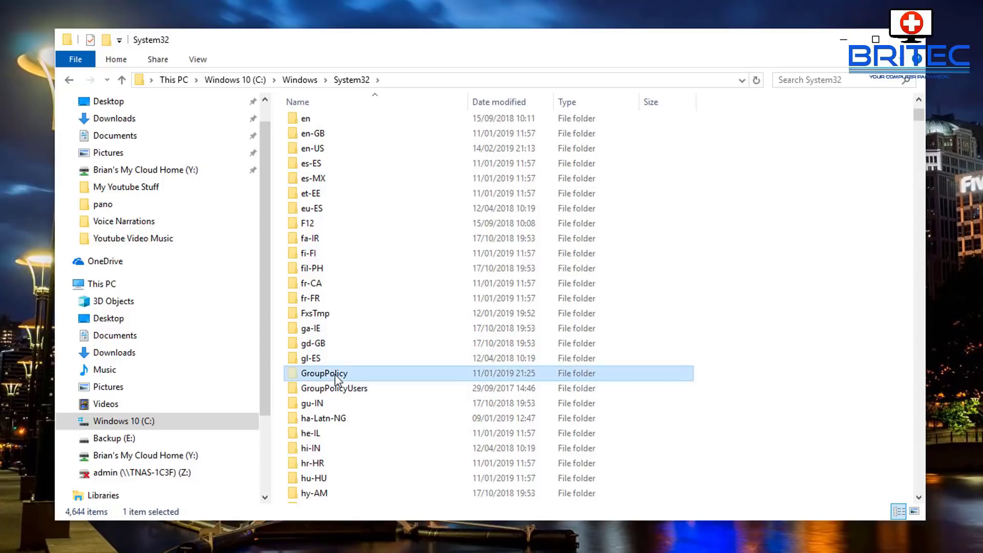
double_click(324, 374)
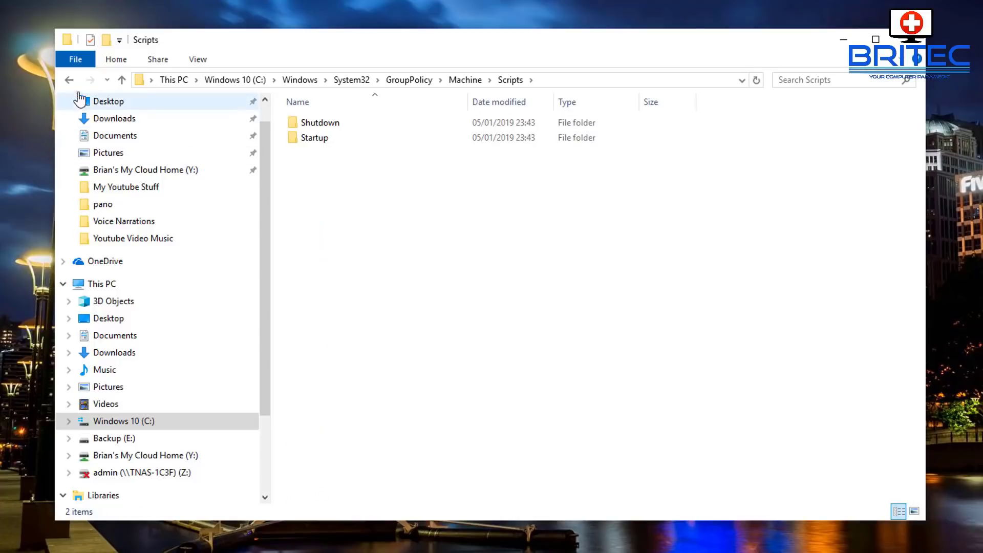
click(69, 80)
click(70, 79)
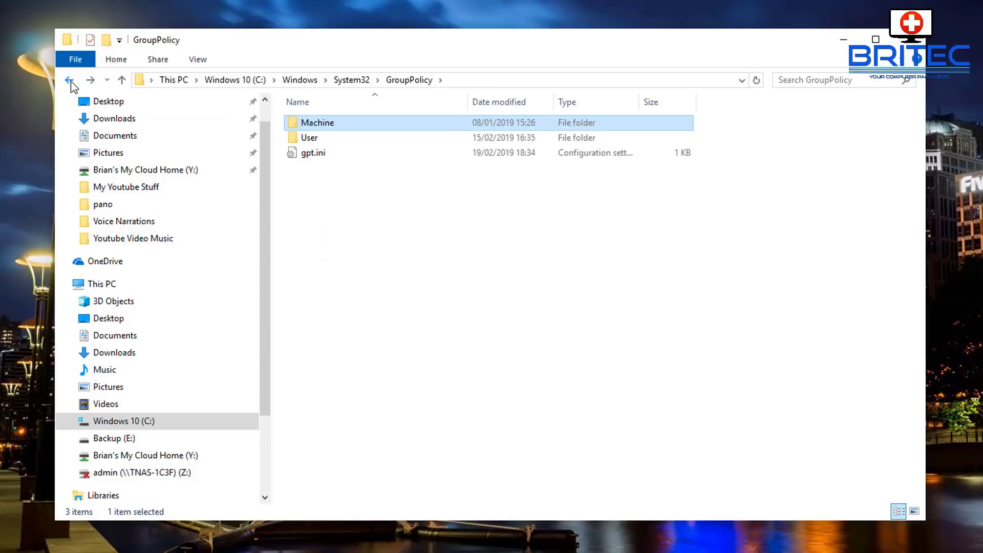
click(304, 138)
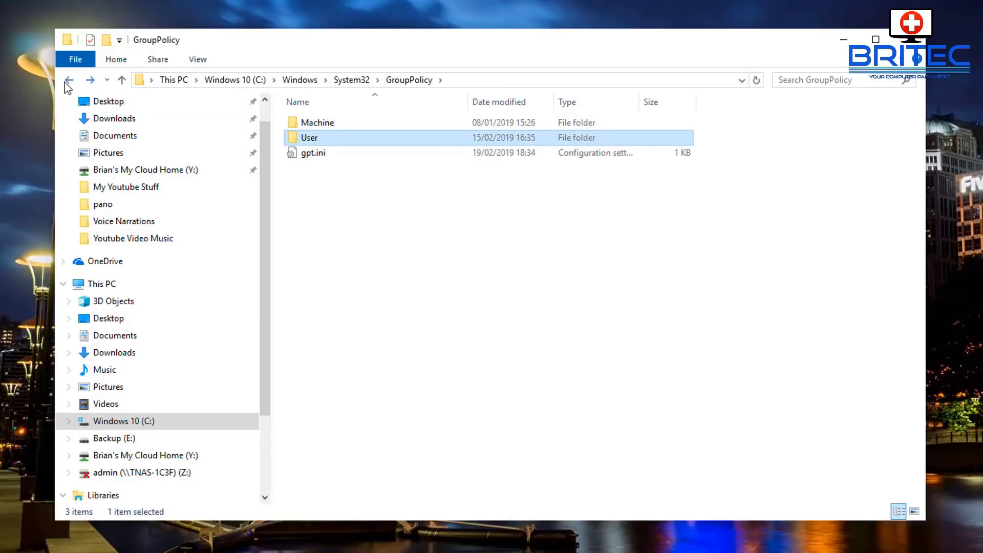
click(69, 80)
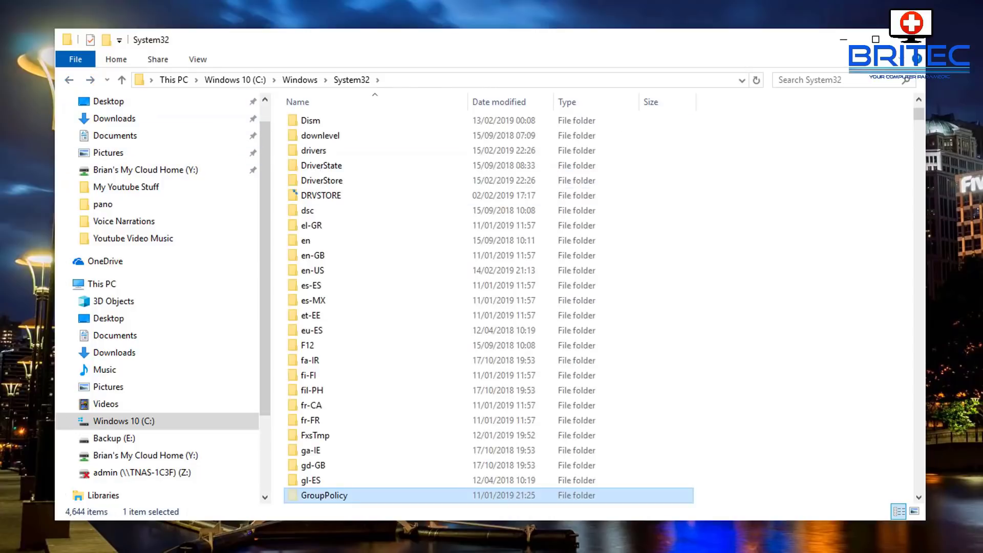
key(Return)
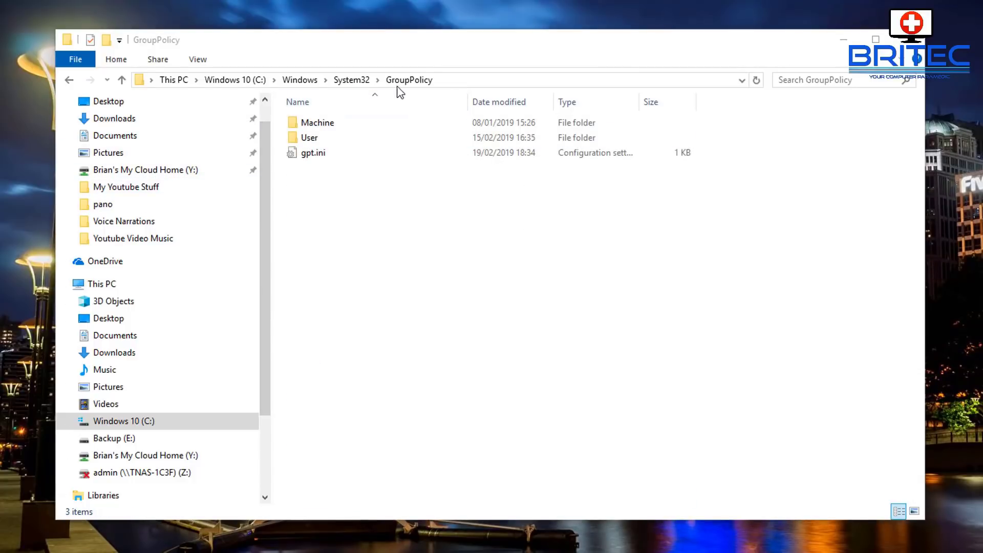
click(410, 80)
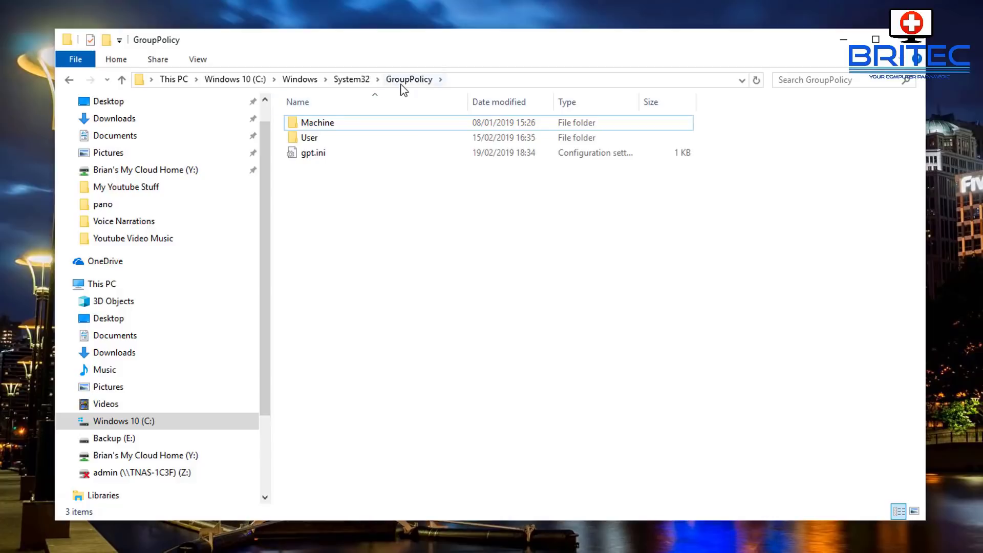
drag(379, 179, 283, 118)
Step: Copy Machine, User and gpt.ini and paste them into E:\GPEDIT Settings
right_click(308, 136)
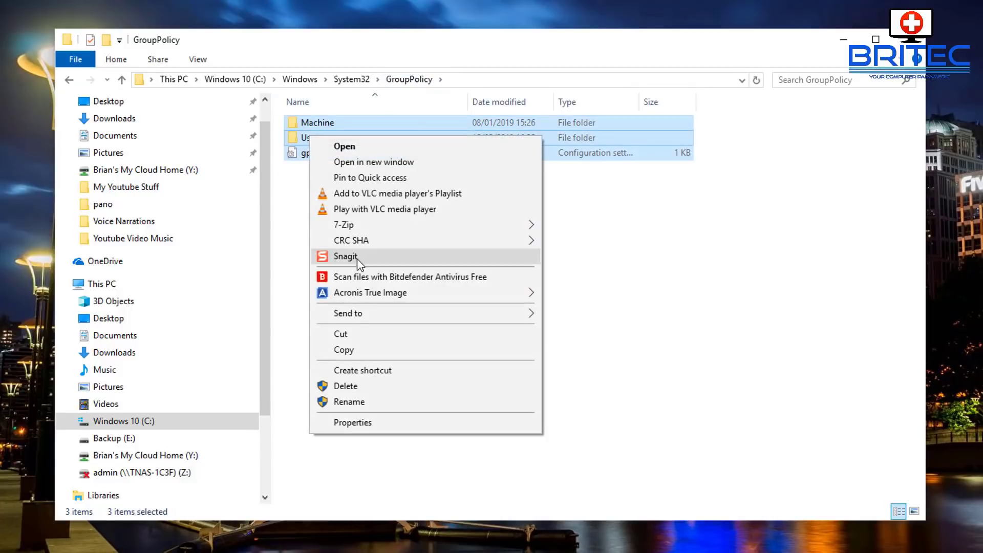
click(353, 350)
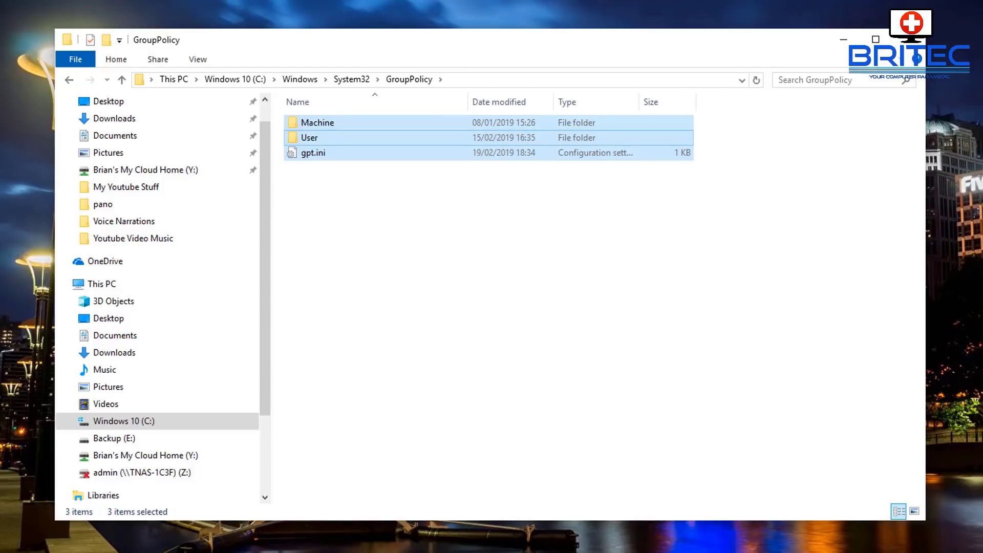
click(308, 544)
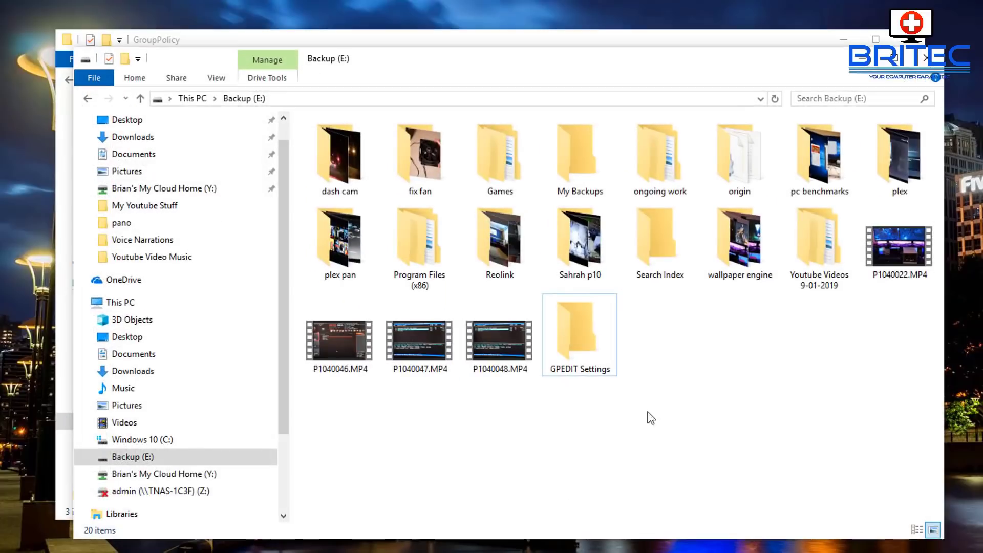
drag(584, 69, 565, 58)
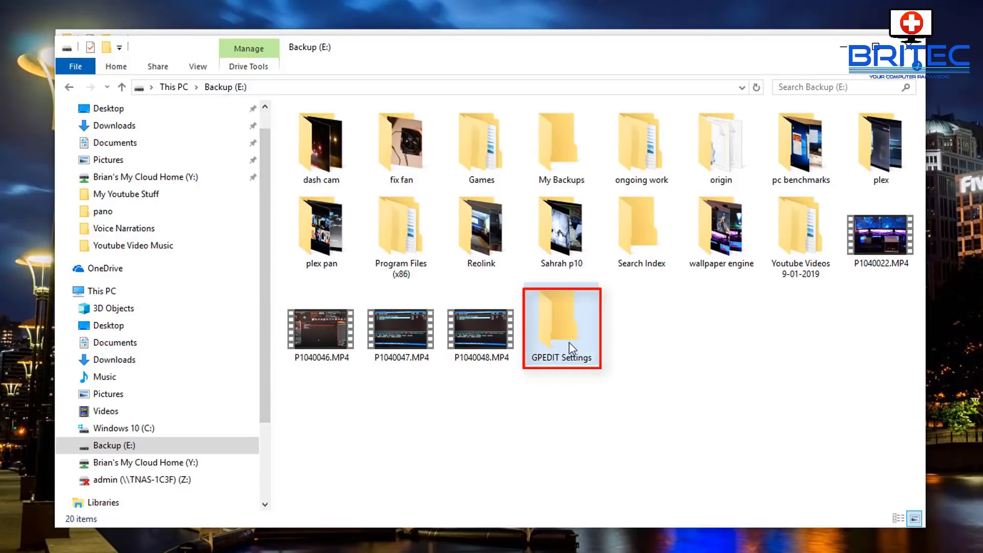
double_click(564, 351)
right_click(375, 242)
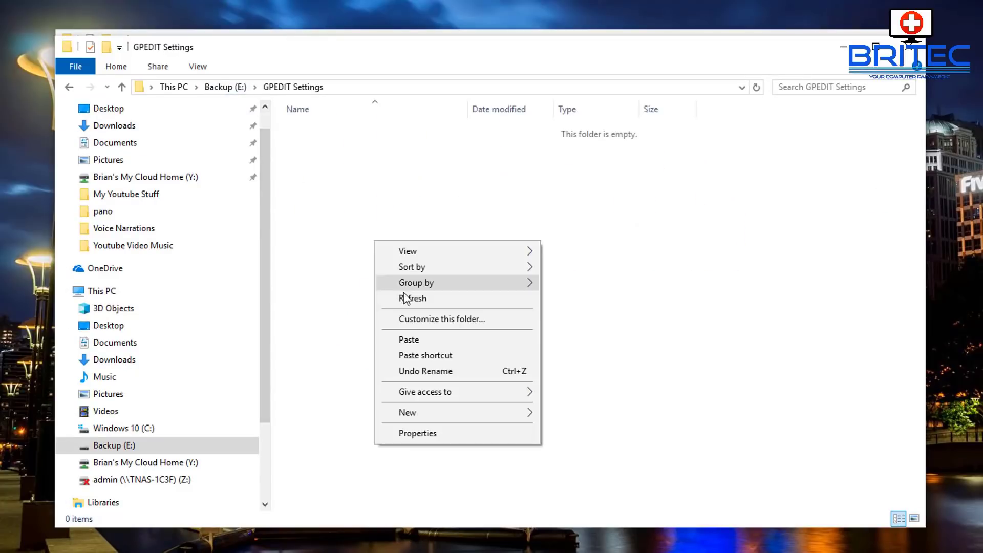
click(411, 340)
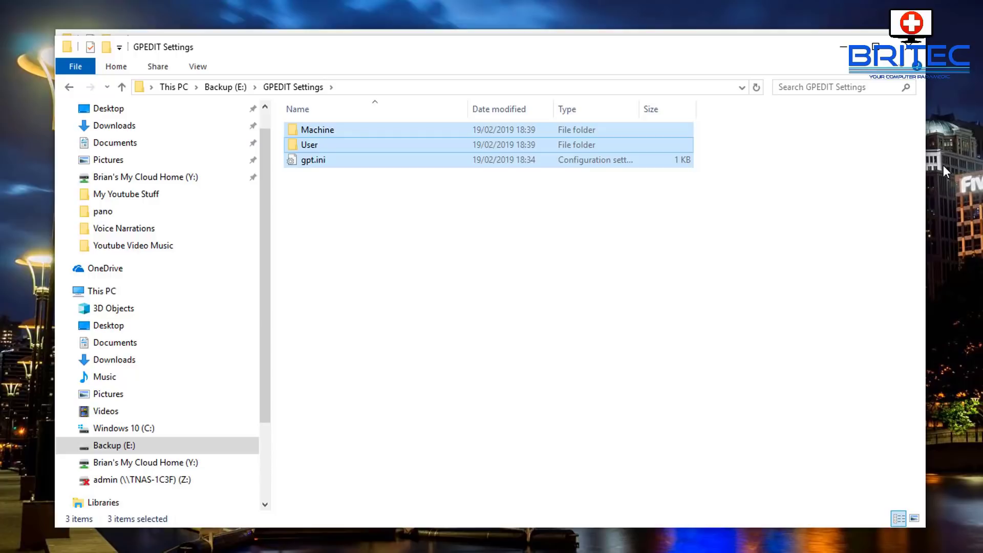
click(866, 32)
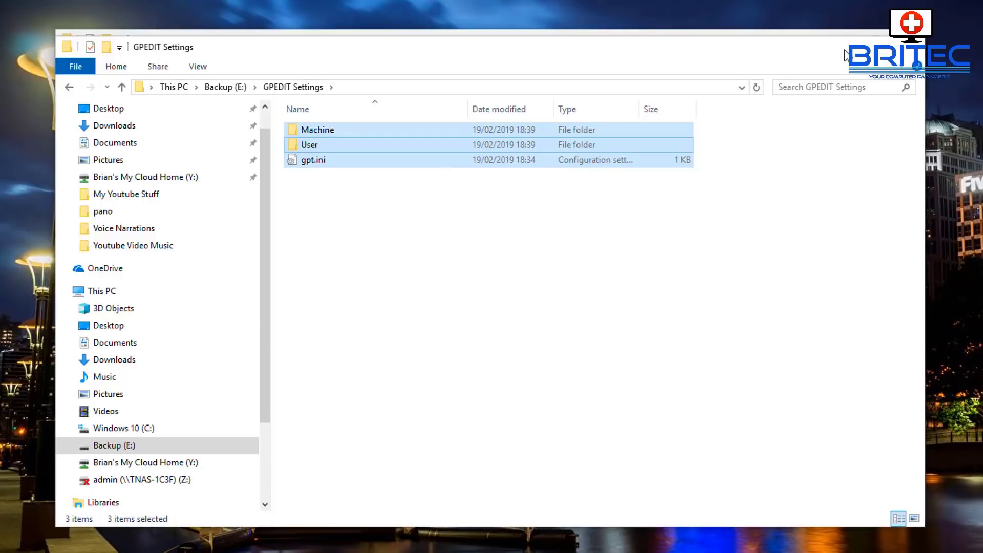
Step: Minimize the System32 window and relaunch the editor by searching gpedit
click(68, 82)
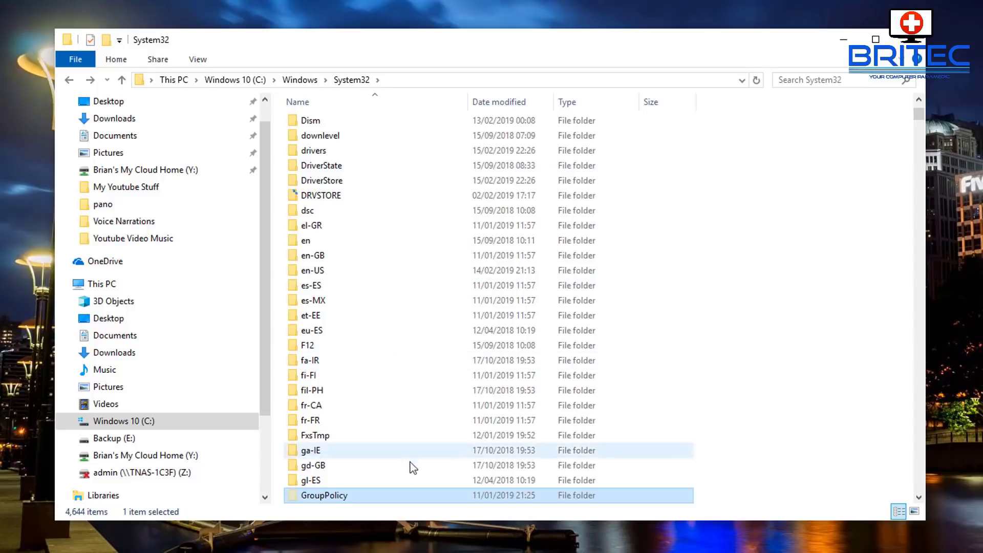
click(845, 40)
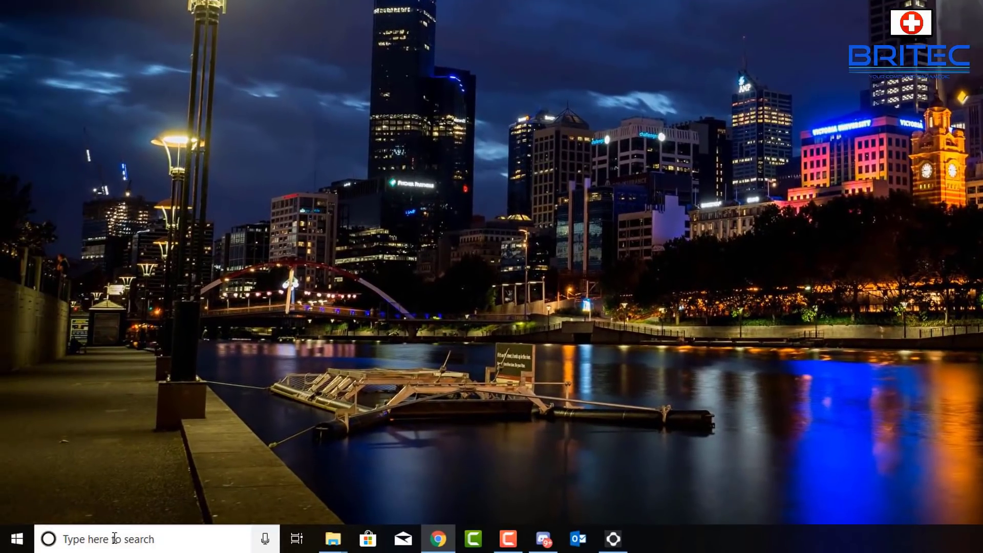
click(120, 536)
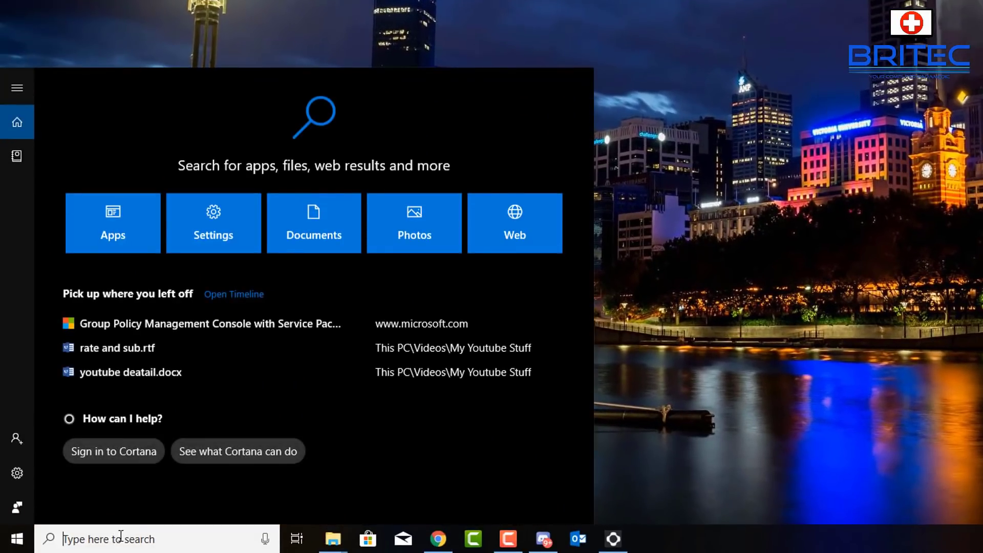
click(149, 523)
click(112, 535)
text(gpedit)
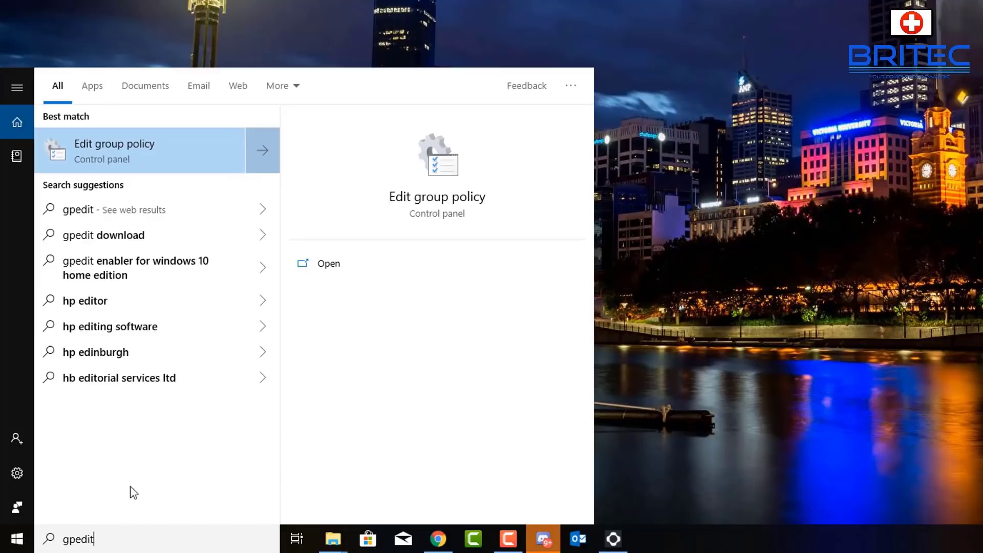
click(114, 148)
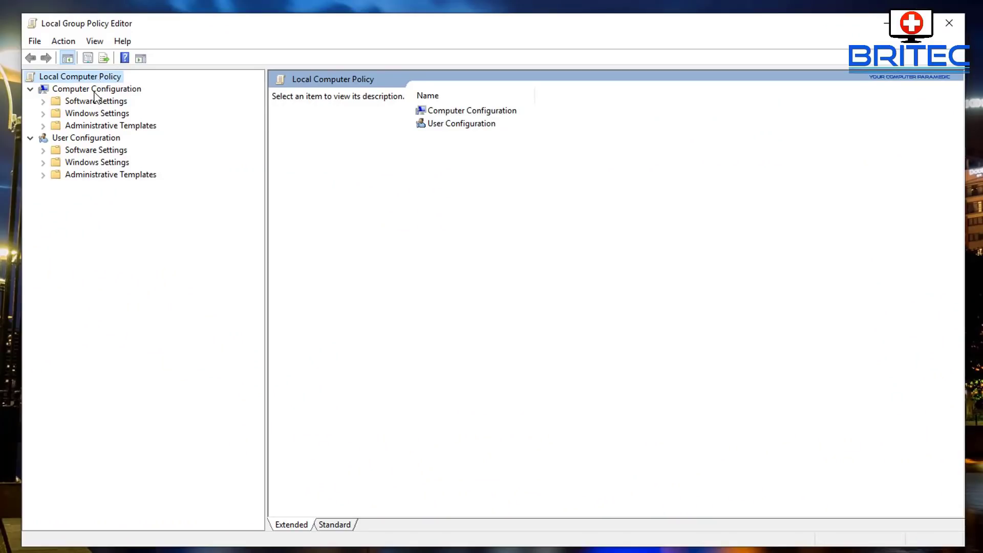
Step: Expand Computer Configuration's Administrative Templates down to Windows Components > Search
click(94, 90)
click(100, 125)
click(43, 125)
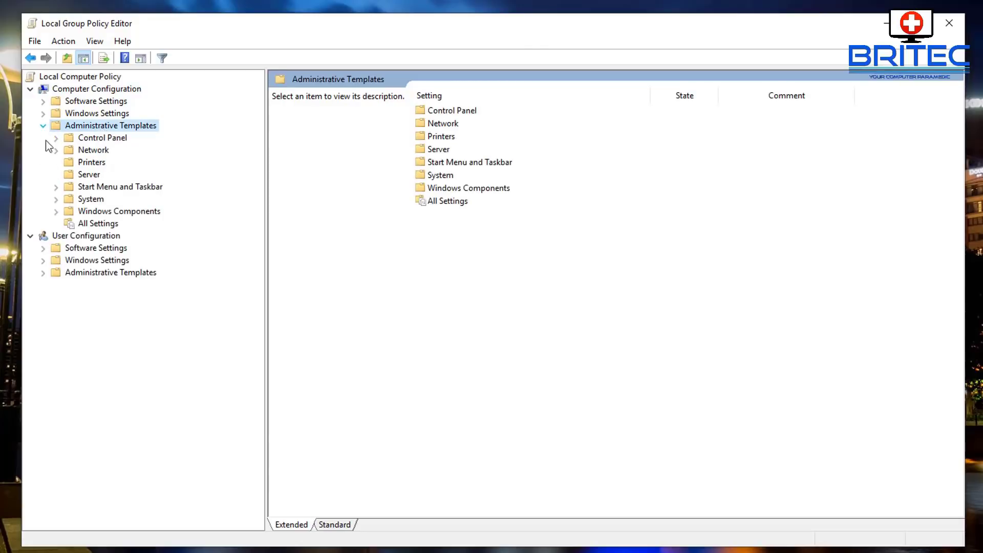
click(111, 212)
click(56, 211)
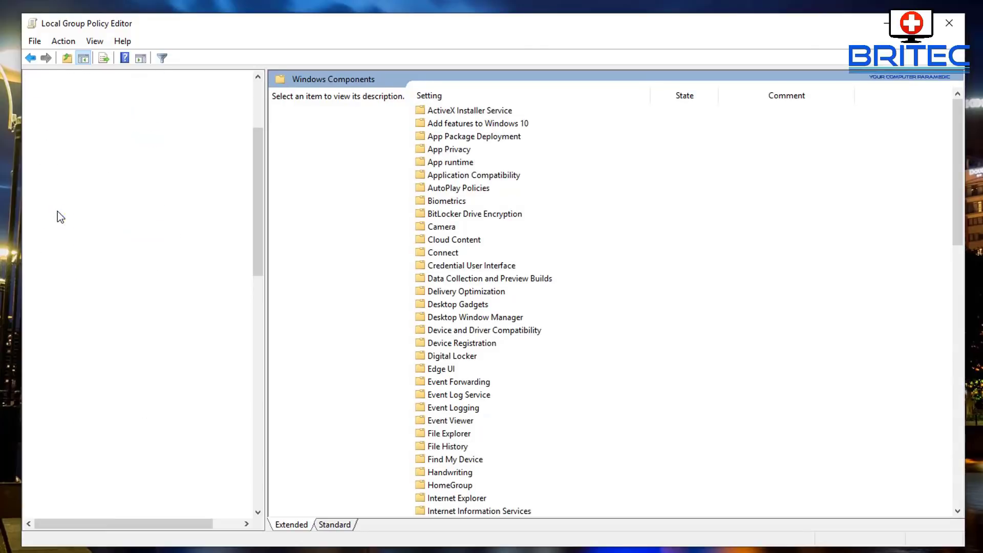
scroll(109, 376, down, 10)
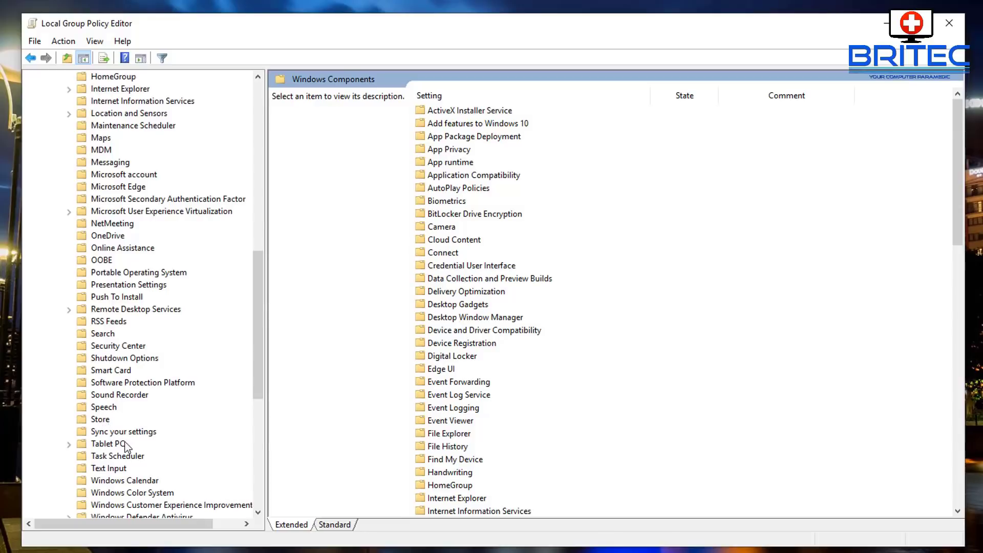
scroll(133, 423, down, 2)
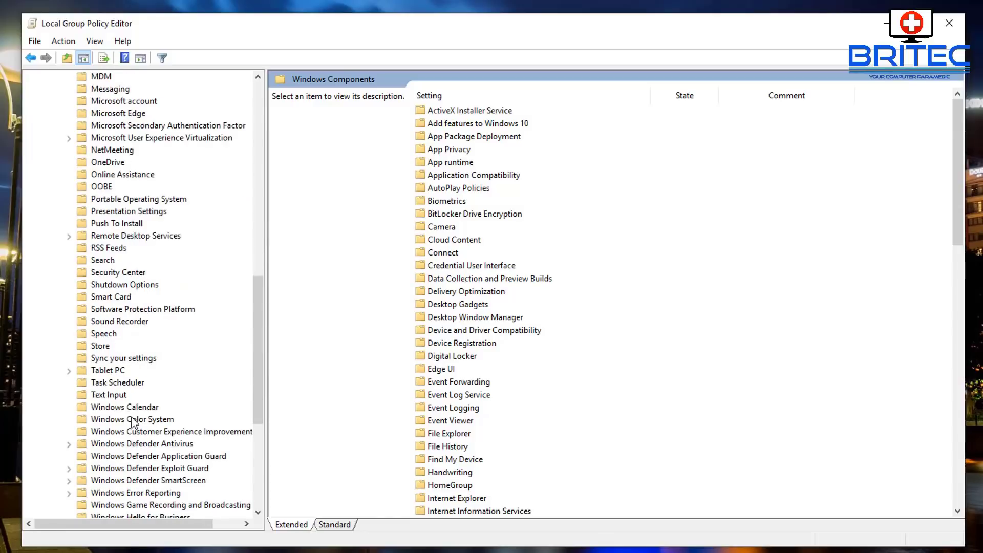
click(107, 261)
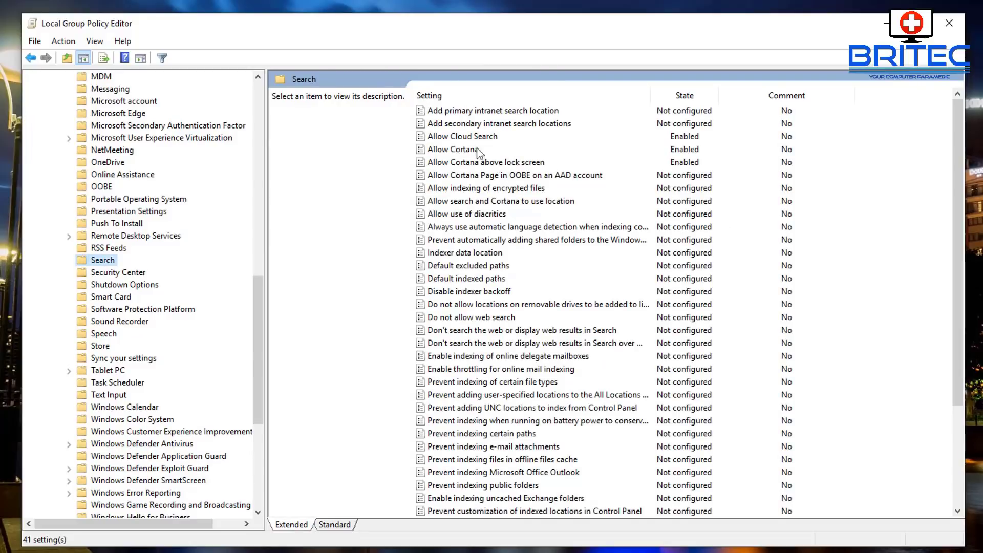
Step: Set Allow Cloud Search to Disabled and apply it
double_click(461, 137)
drag(76, 3, 467, 75)
click(292, 160)
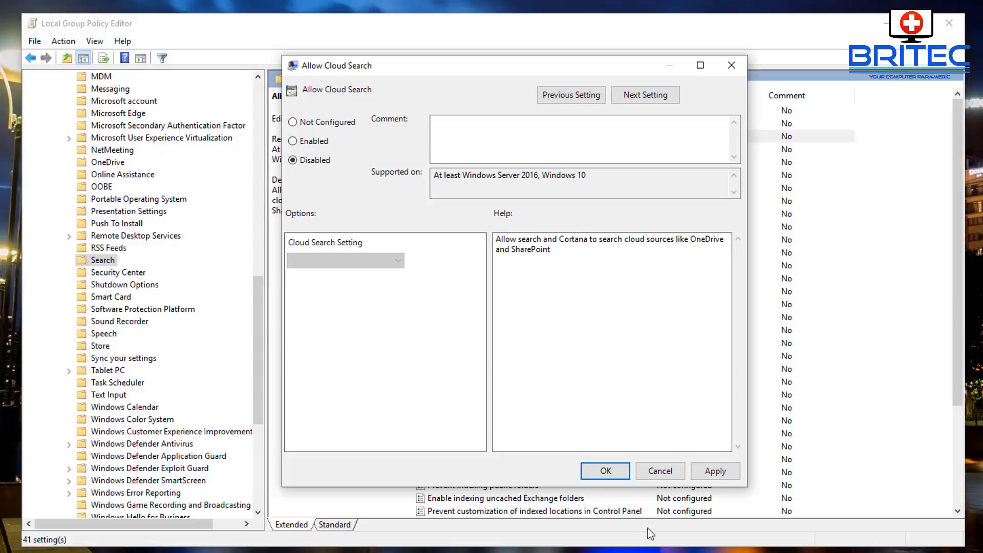
click(711, 474)
click(625, 470)
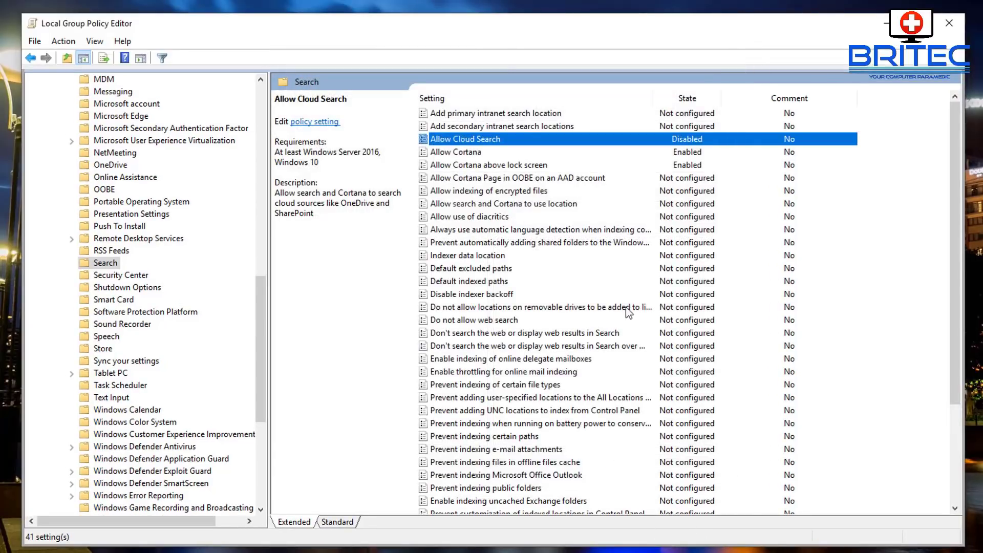
Step: Set Allow Cortana to Not Configured and apply it
double_click(477, 152)
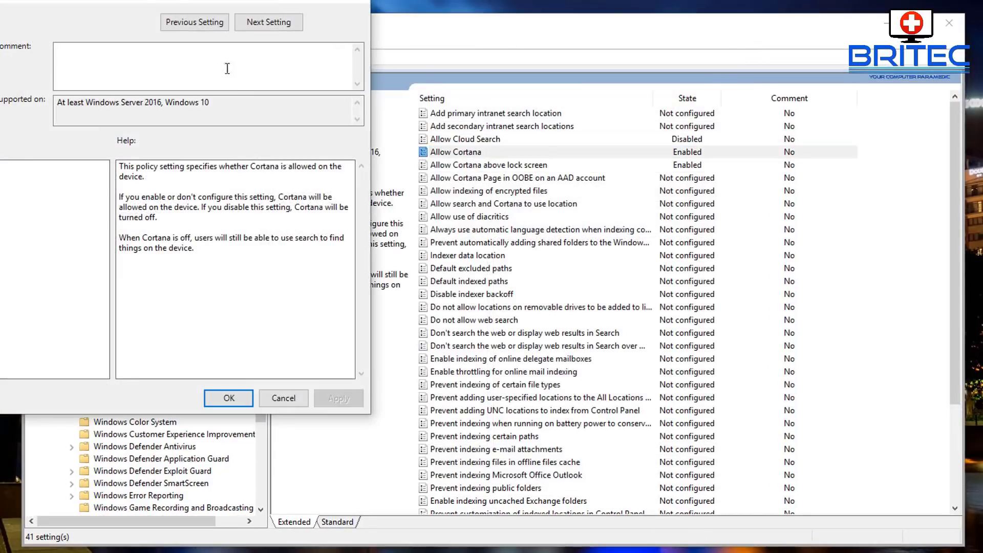
drag(166, 2, 531, 93)
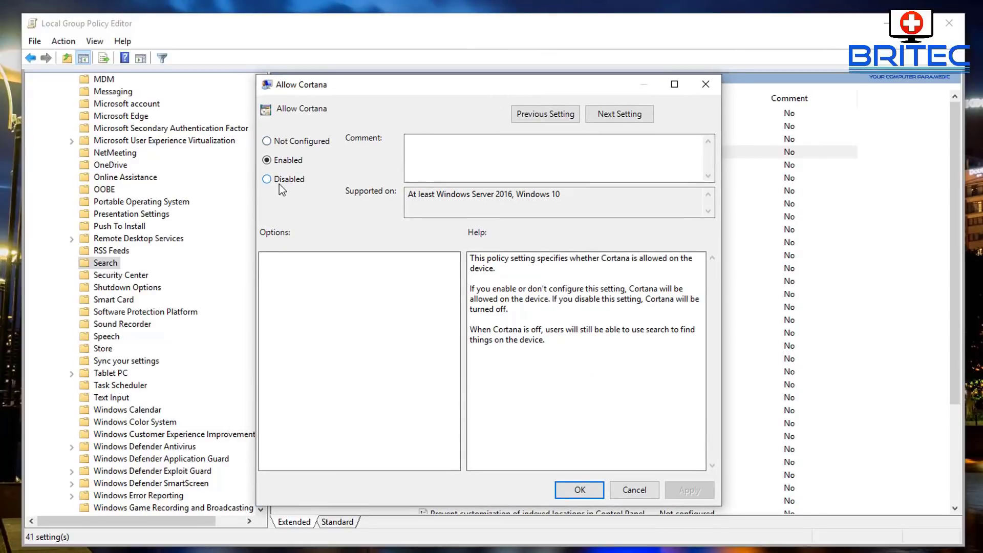
click(267, 142)
click(689, 490)
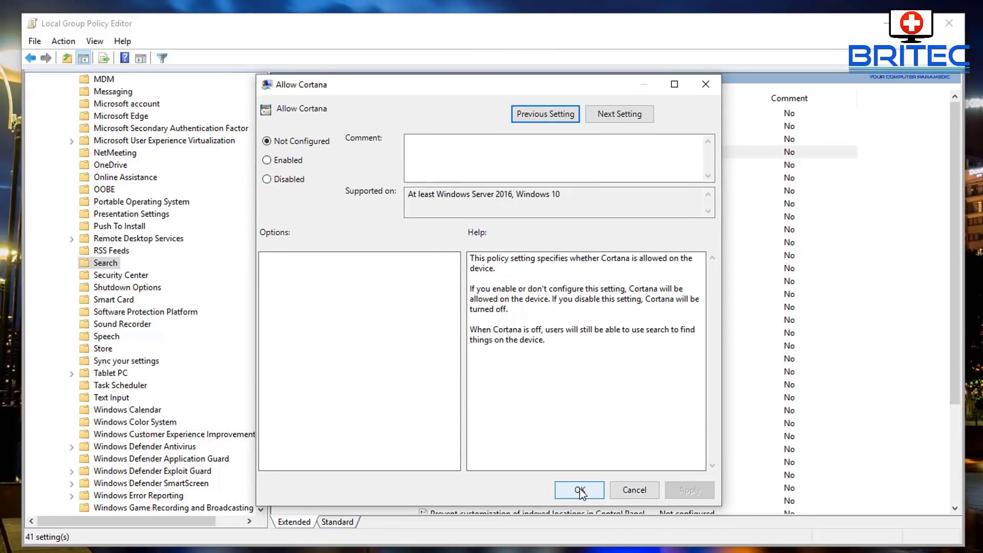
click(580, 490)
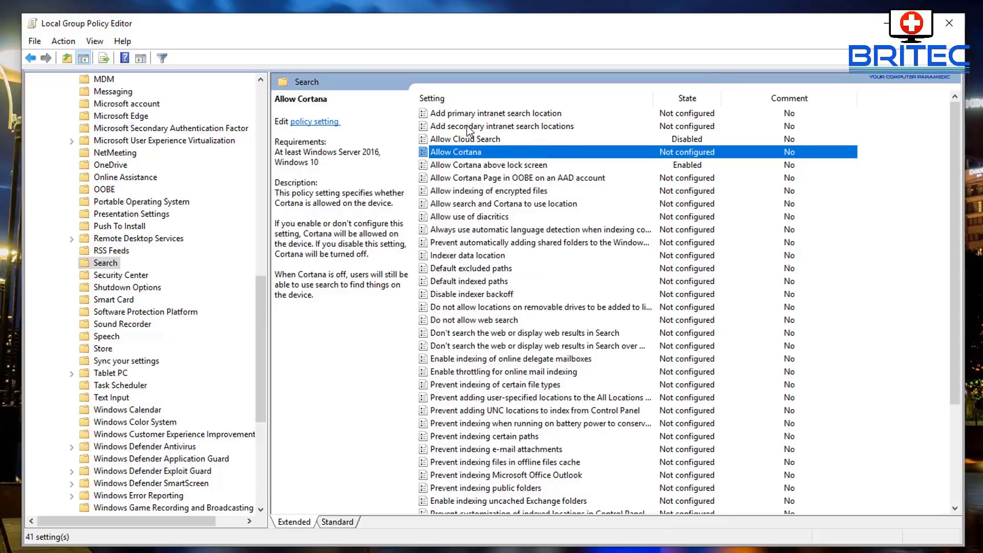
Step: Change Allow Cloud Search to Not Configured and apply it
double_click(455, 139)
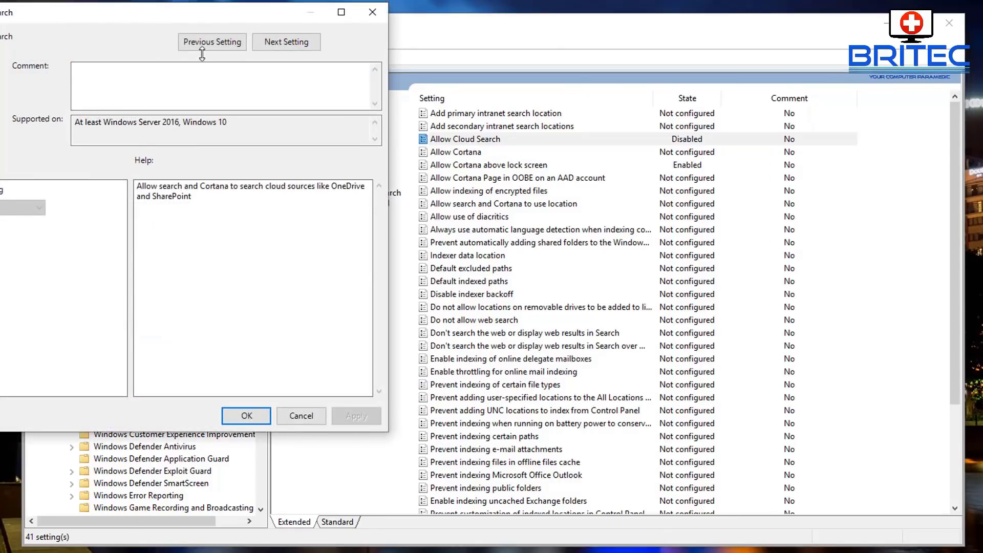
drag(112, 19, 468, 94)
click(290, 143)
click(714, 491)
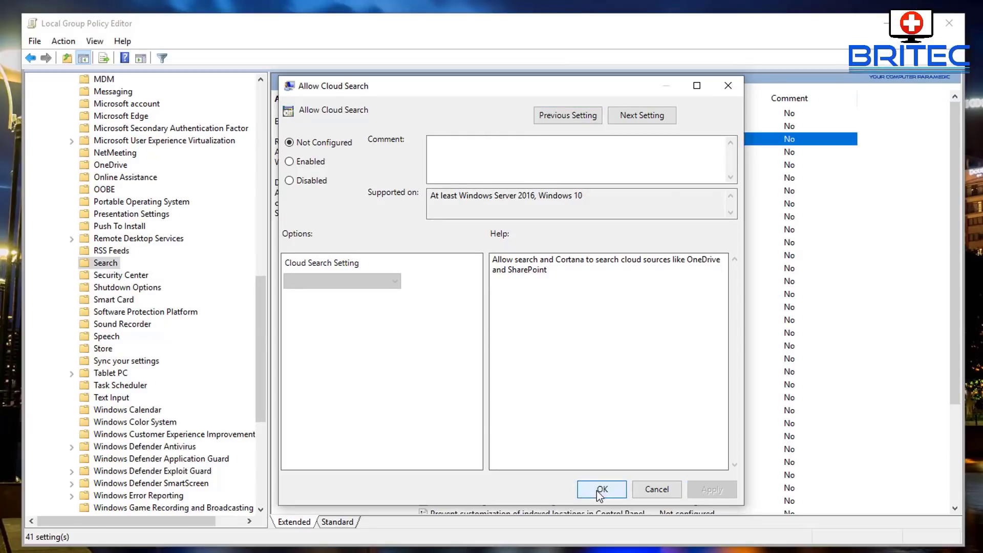
click(601, 490)
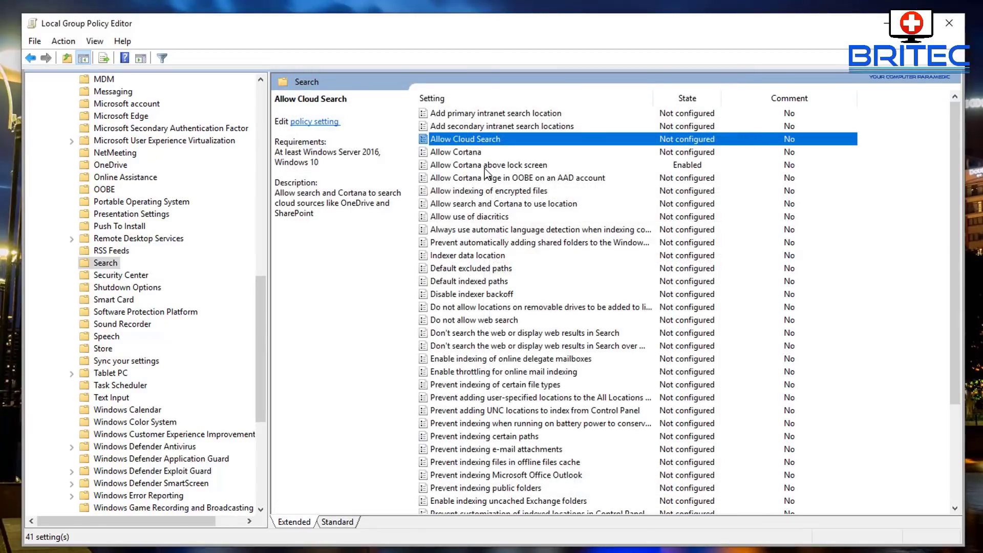
Step: Set Allow Cortana above lock screen to Not Configured and apply it
double_click(485, 169)
drag(214, 23, 507, 92)
click(245, 157)
click(660, 504)
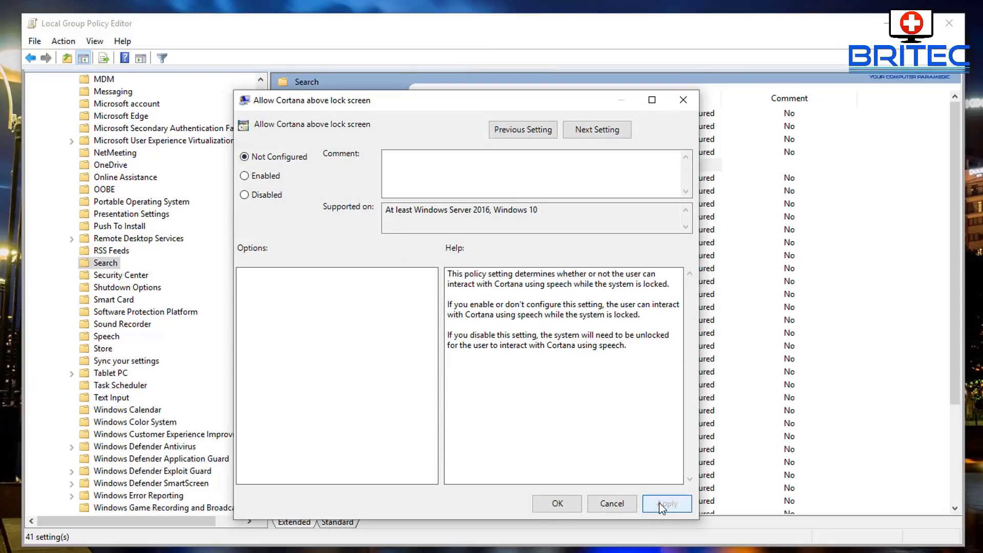
click(557, 505)
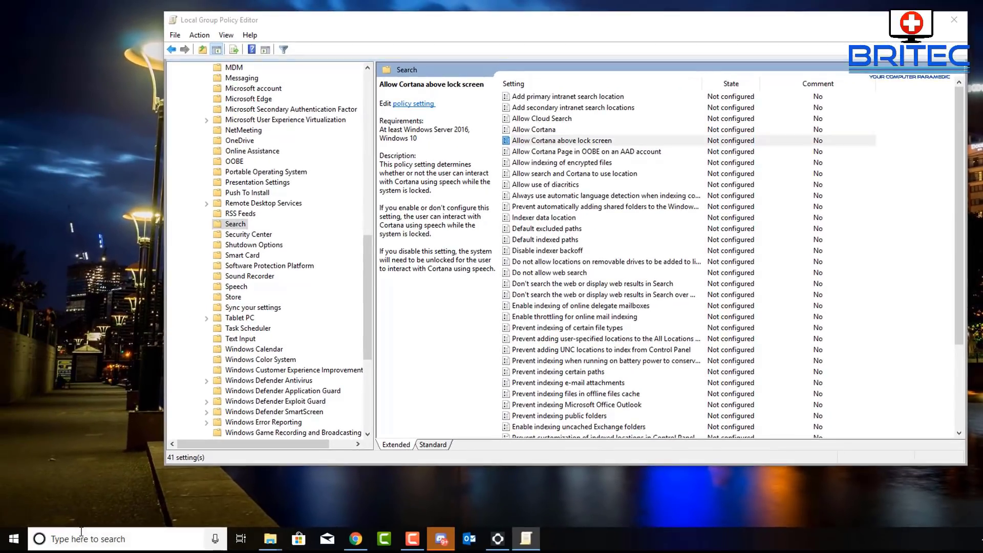
click(80, 533)
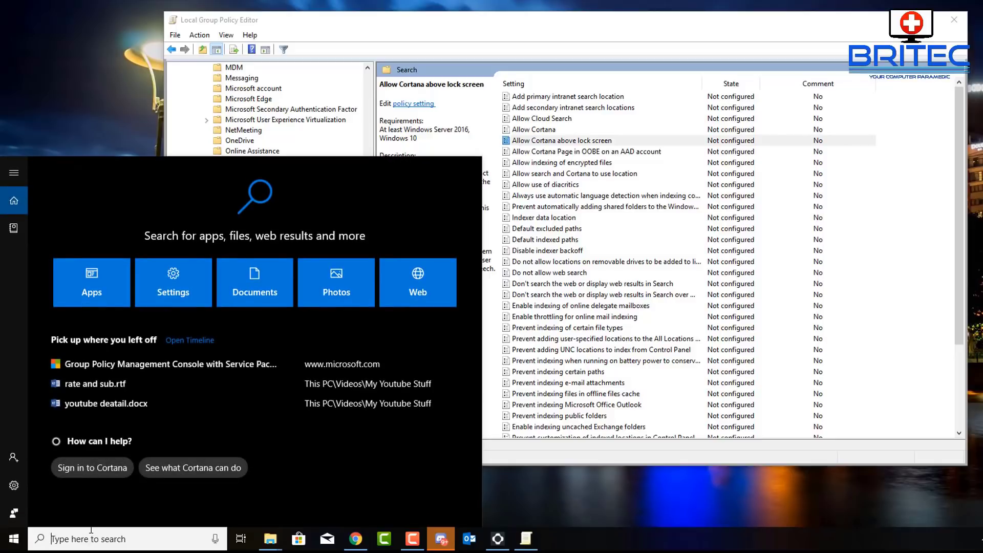
Step: Run gpupdate /force in an administrator Command Prompt until it succeeds, then close it
text(cmd)
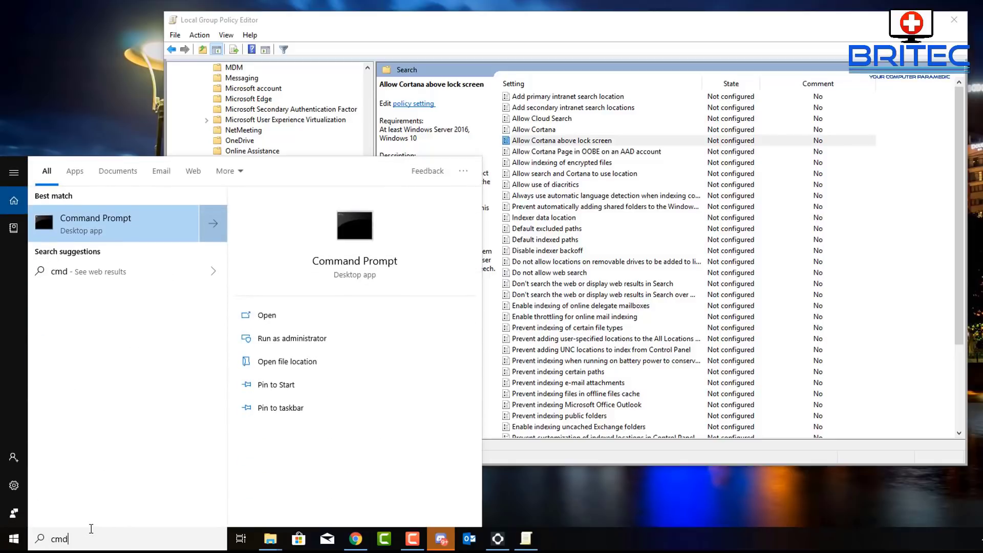
click(297, 342)
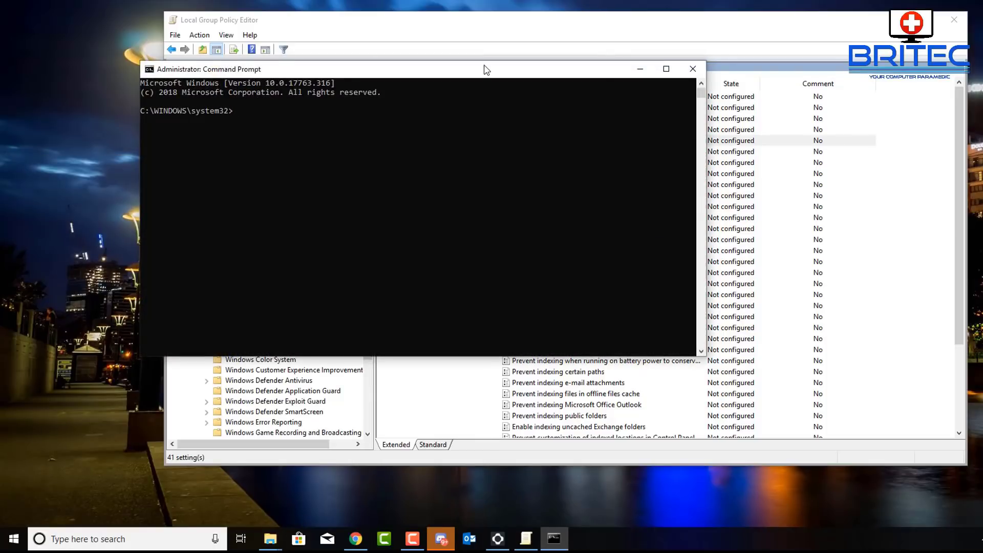
drag(487, 69, 620, 94)
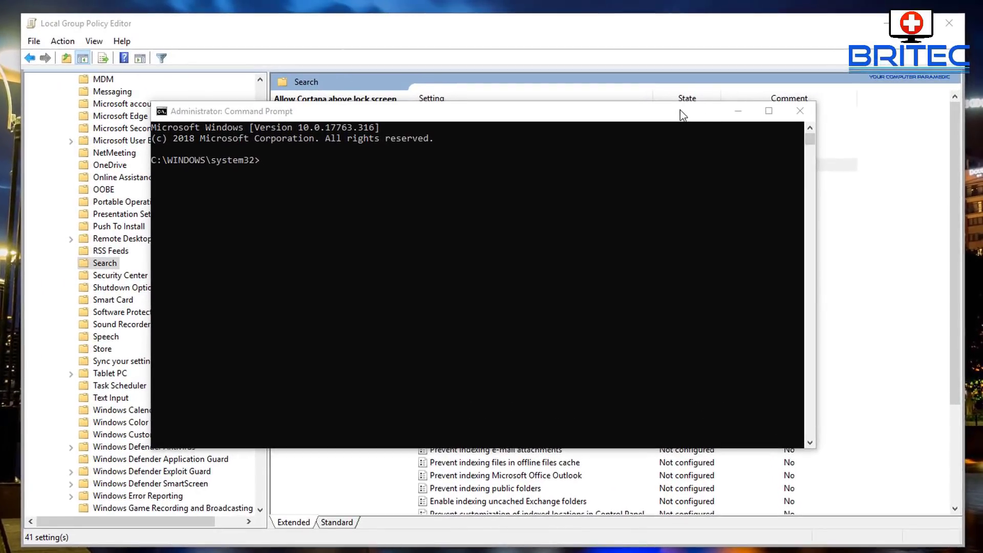
click(513, 165)
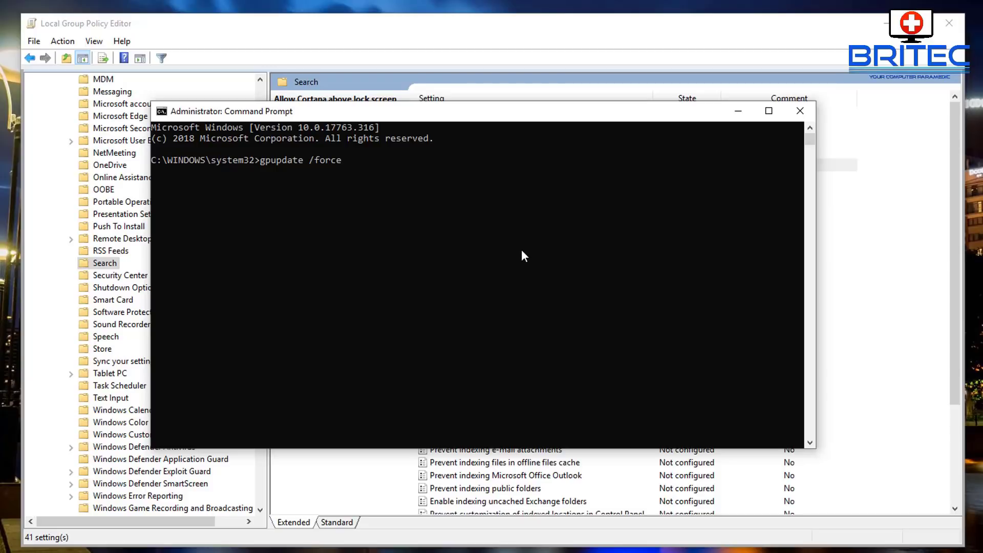
key(Return)
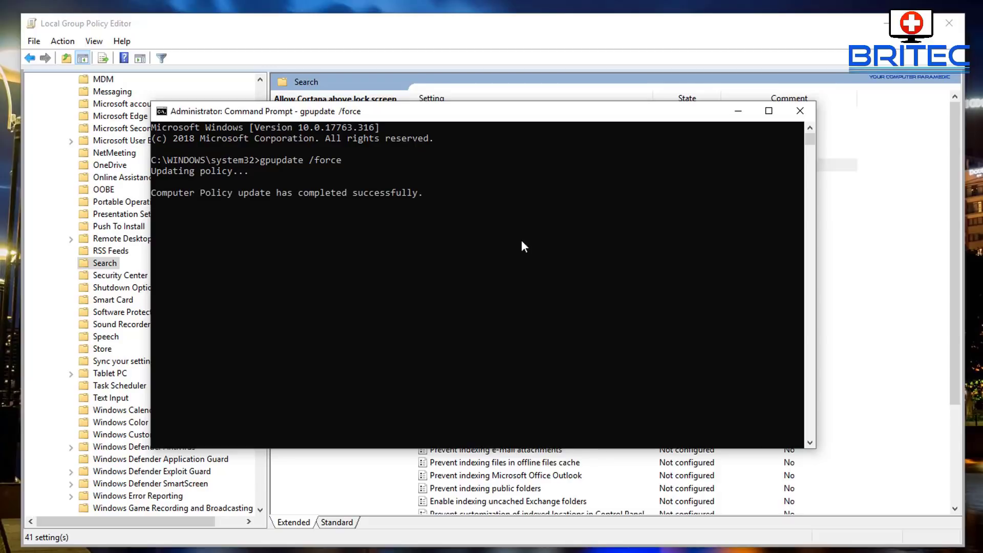
click(799, 112)
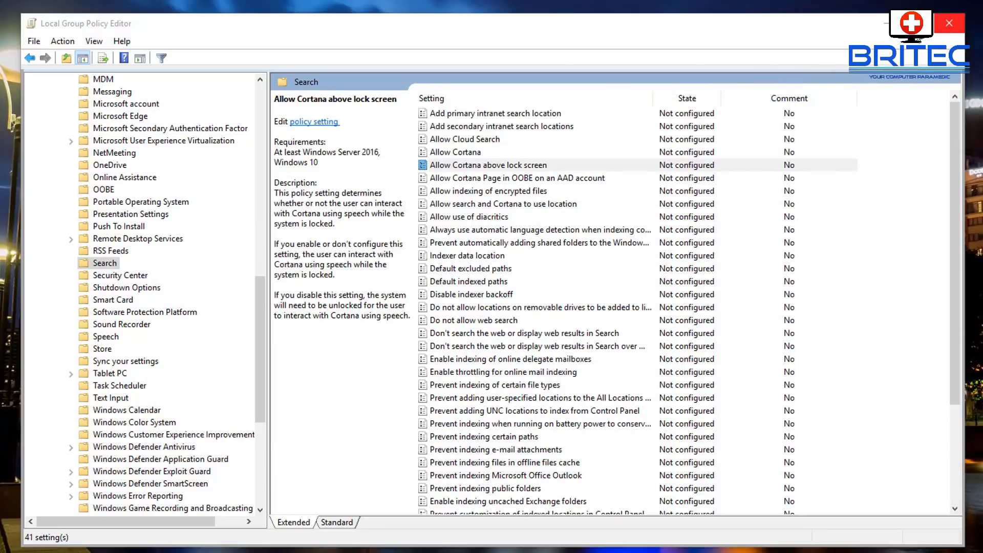
Step: Open System32\GroupPolicy and copy Machine, User and gpt.ini from the GPEDIT Settings backup
click(881, 24)
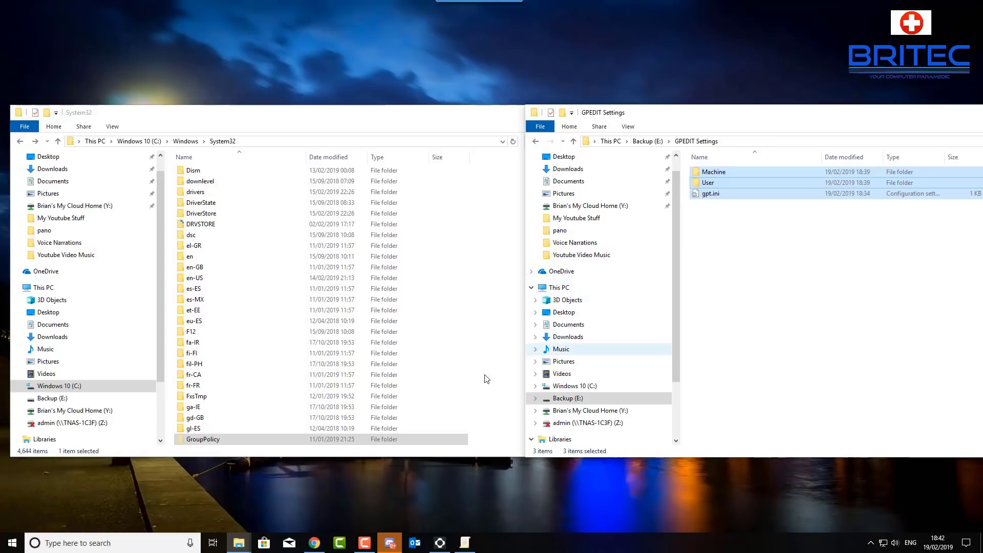
double_click(204, 441)
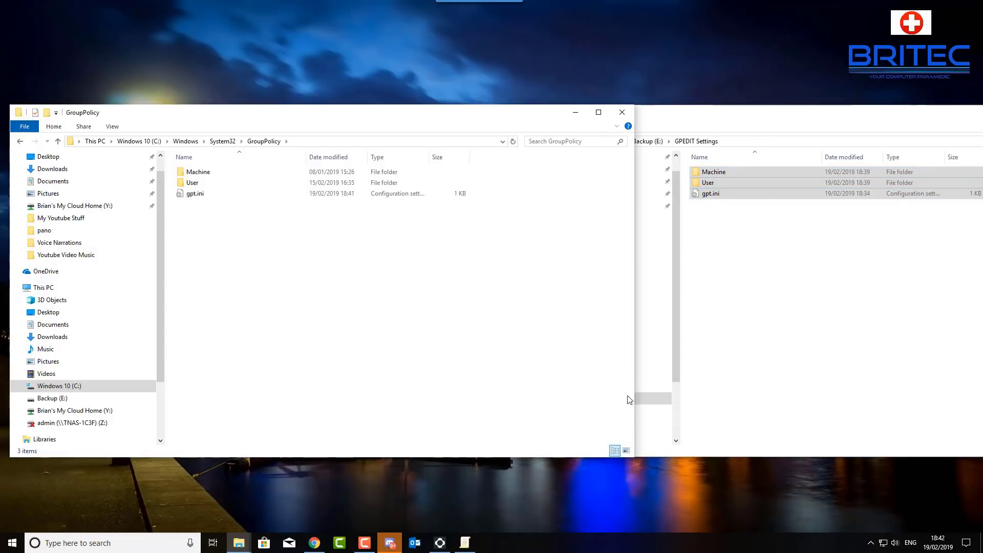
click(735, 275)
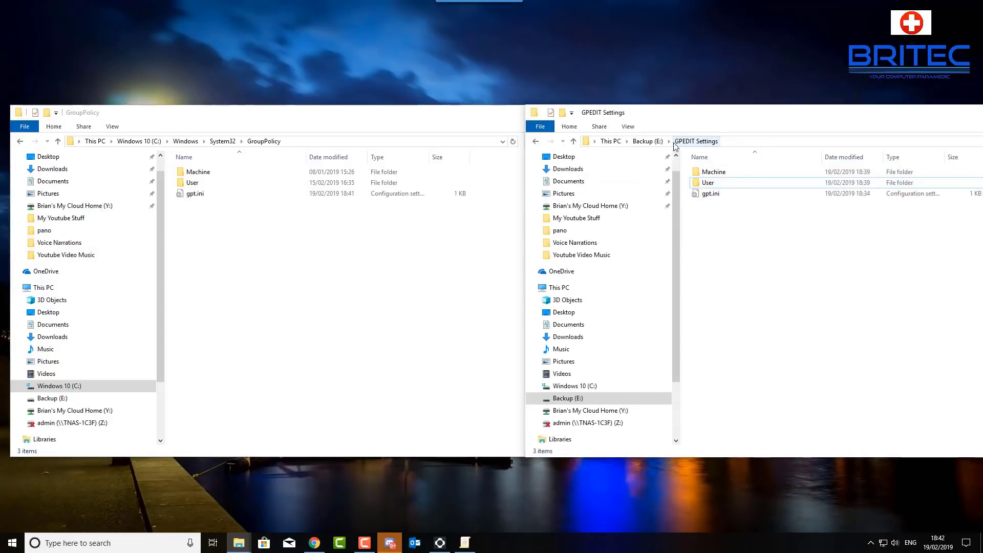
drag(754, 218, 695, 168)
right_click(709, 185)
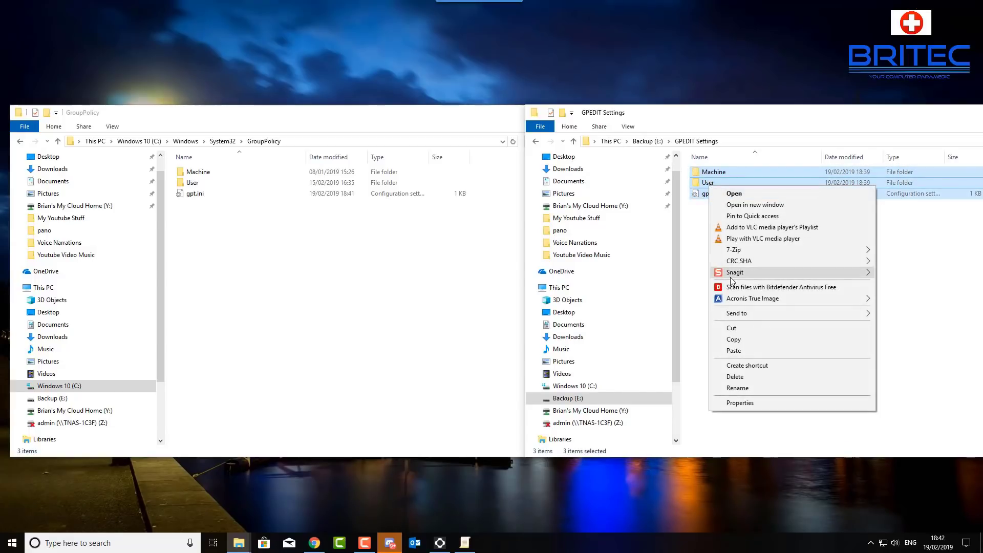
click(734, 339)
Step: Paste the backup items into GroupPolicy, replacing existing files with administrator permission
click(252, 286)
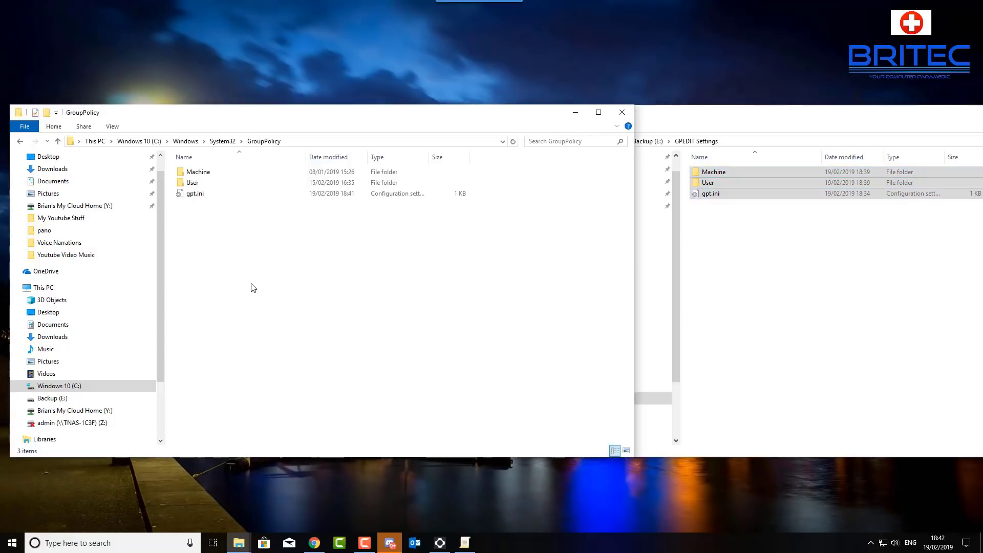
right_click(251, 284)
click(285, 359)
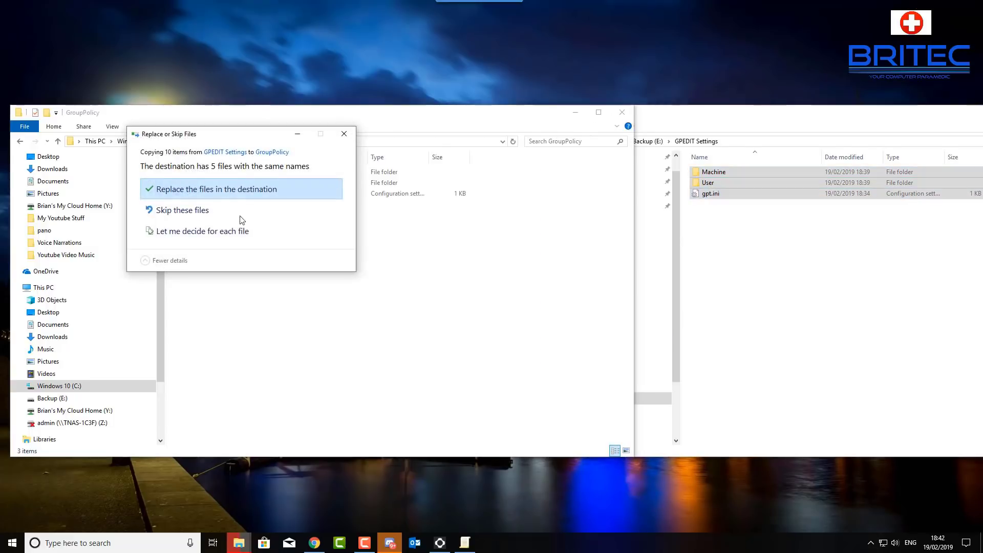
drag(221, 135, 537, 182)
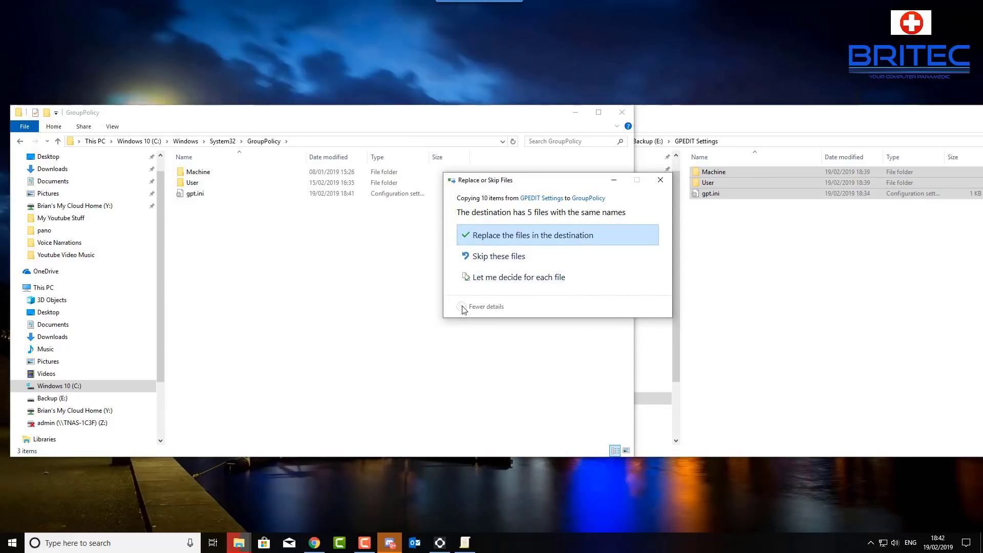
click(502, 236)
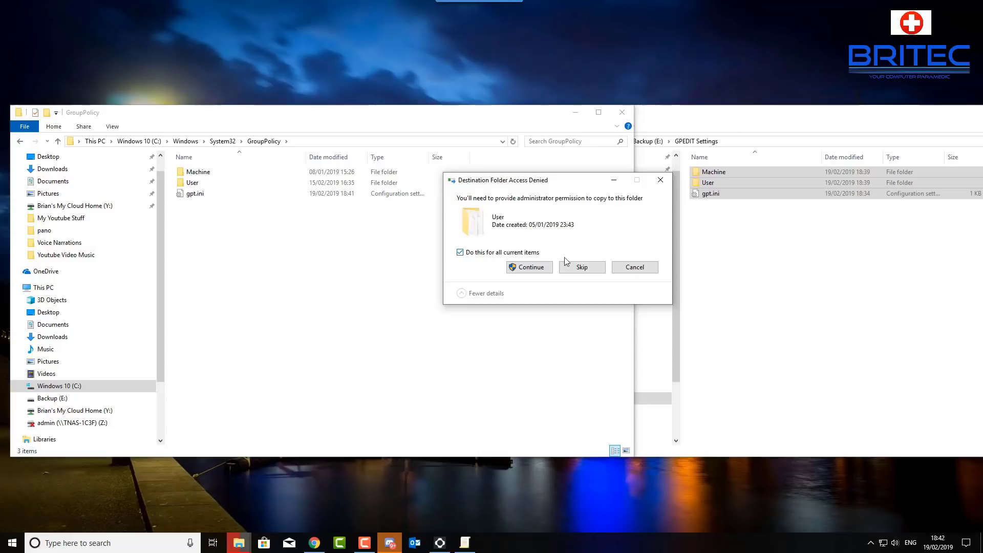
click(528, 268)
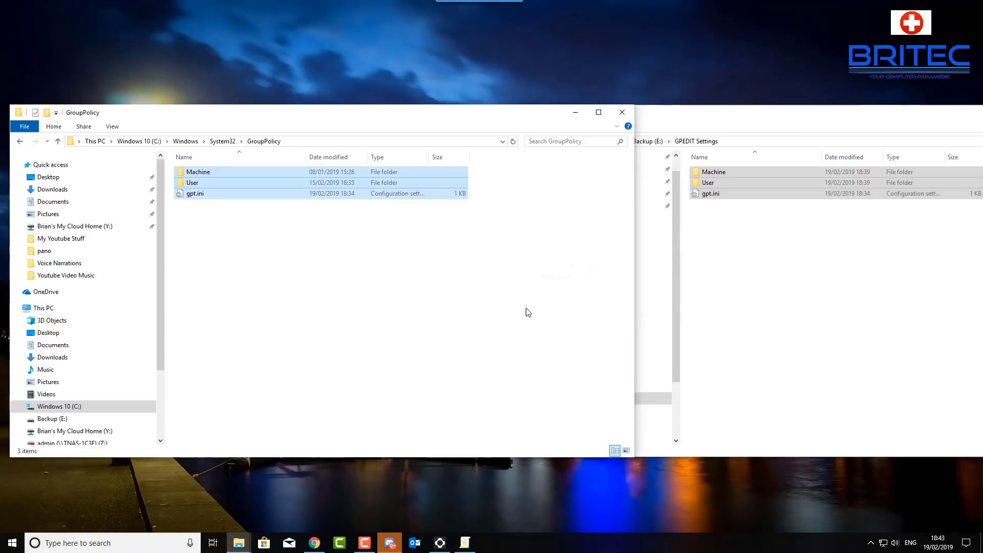
Step: Close both the backup folder and GroupPolicy Explorer windows
click(746, 135)
drag(855, 122, 617, 125)
click(877, 112)
drag(376, 113, 537, 104)
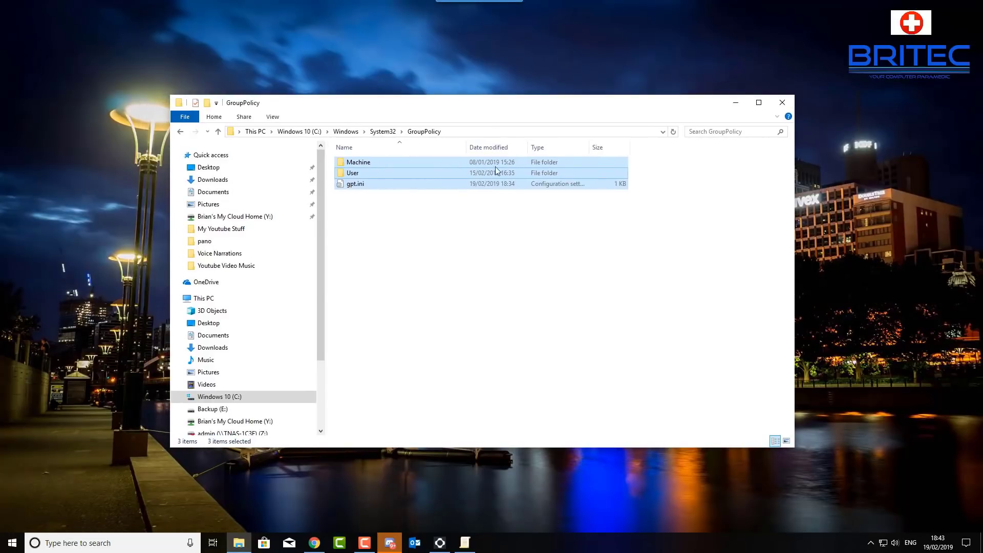
click(784, 104)
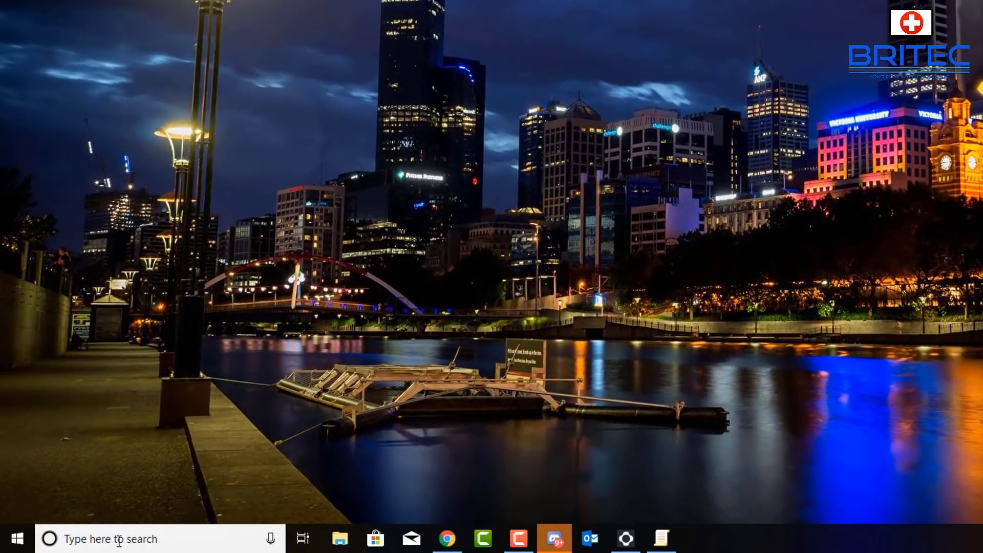
Step: Run gpupdate /force from Command Prompt launched as administrator
click(119, 541)
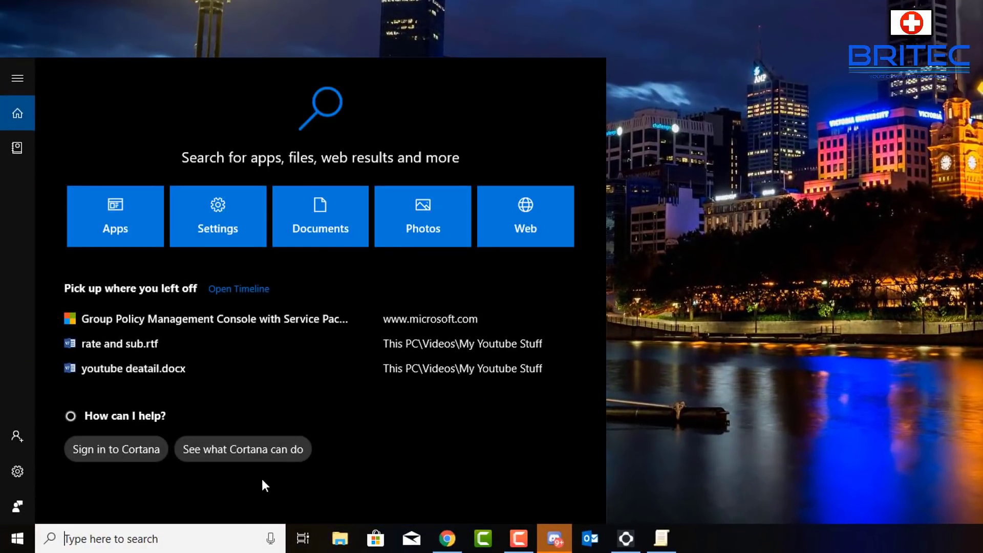
text(cmd)
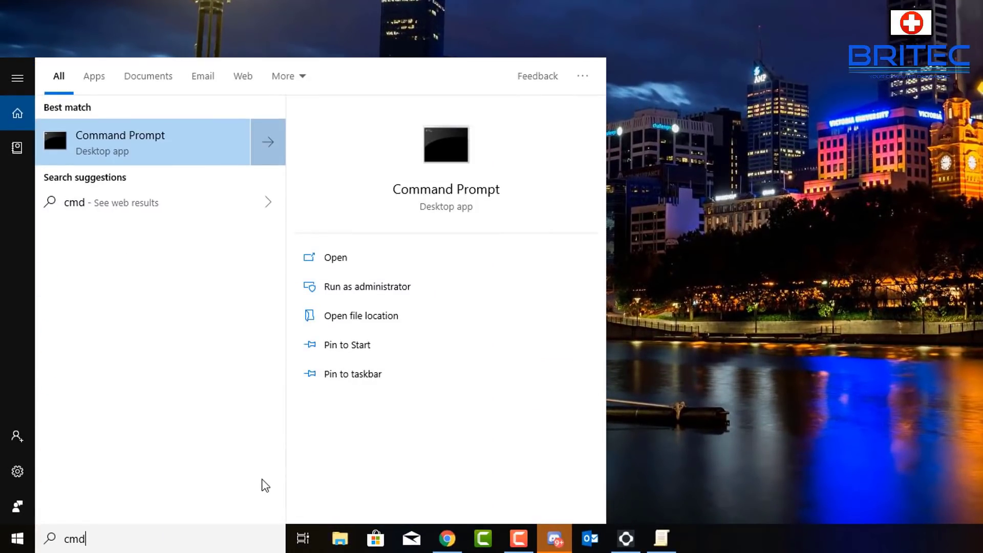
click(380, 288)
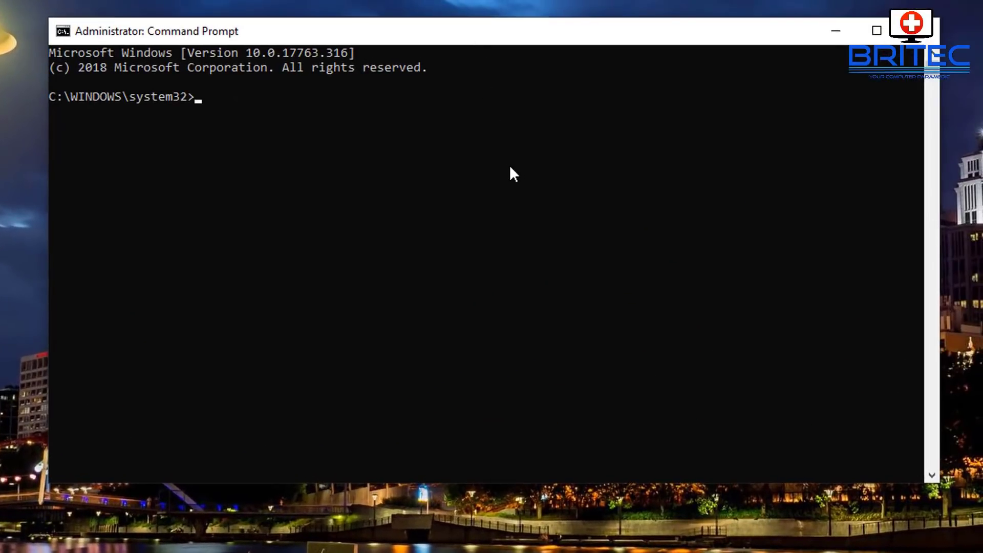
text(gpupdate /for)
key(Return)
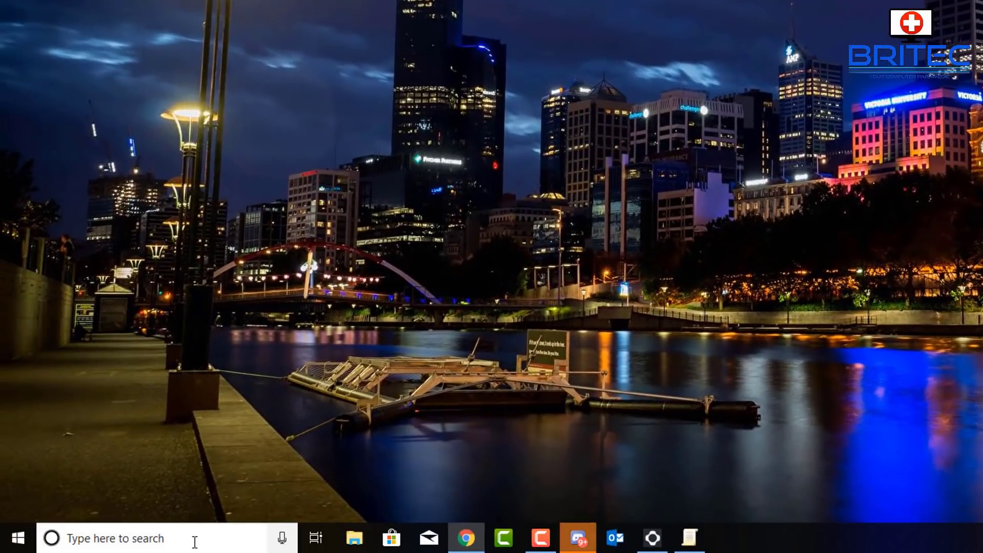
Step: Launch Edit group policy via search, then enlarge its window and widen the tree pane
click(209, 532)
text(g)
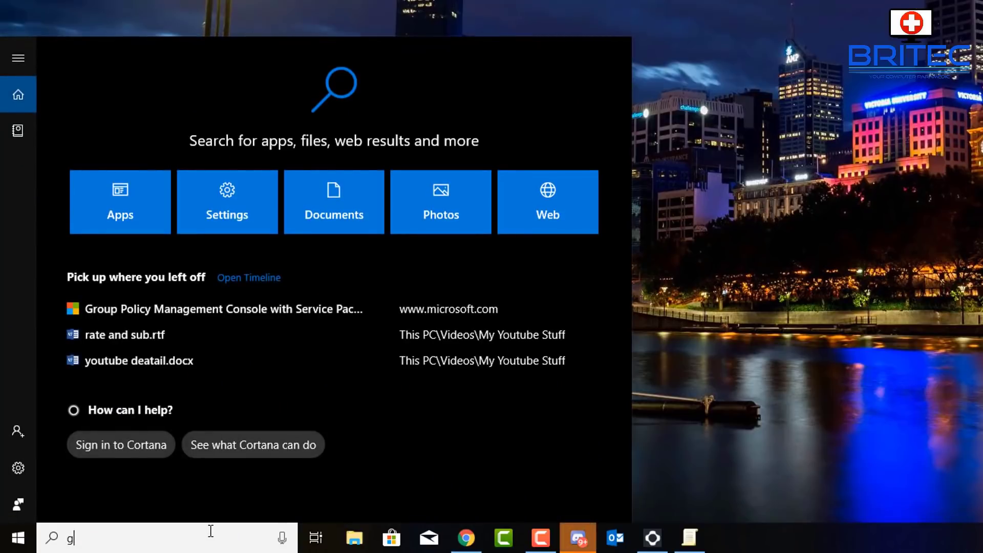
text(pedit)
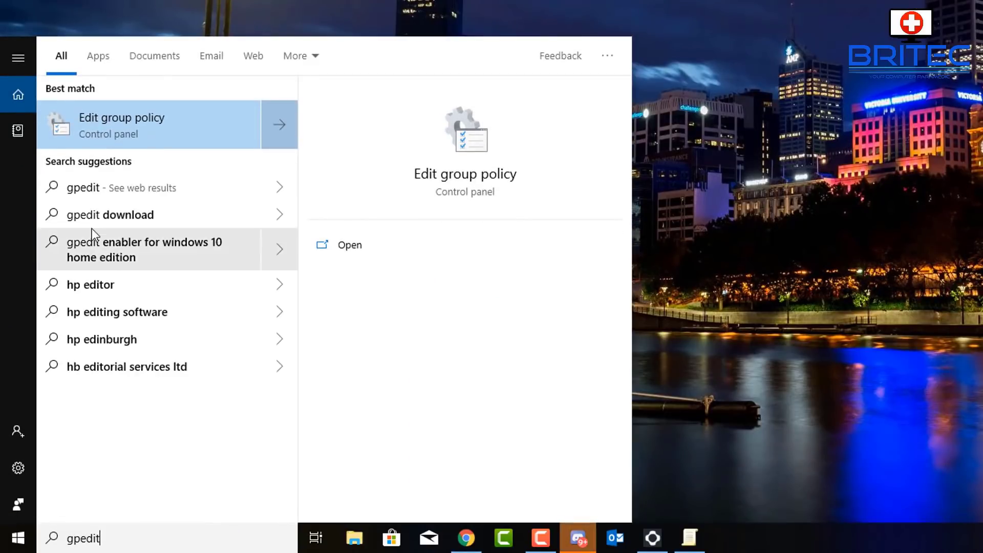
click(116, 111)
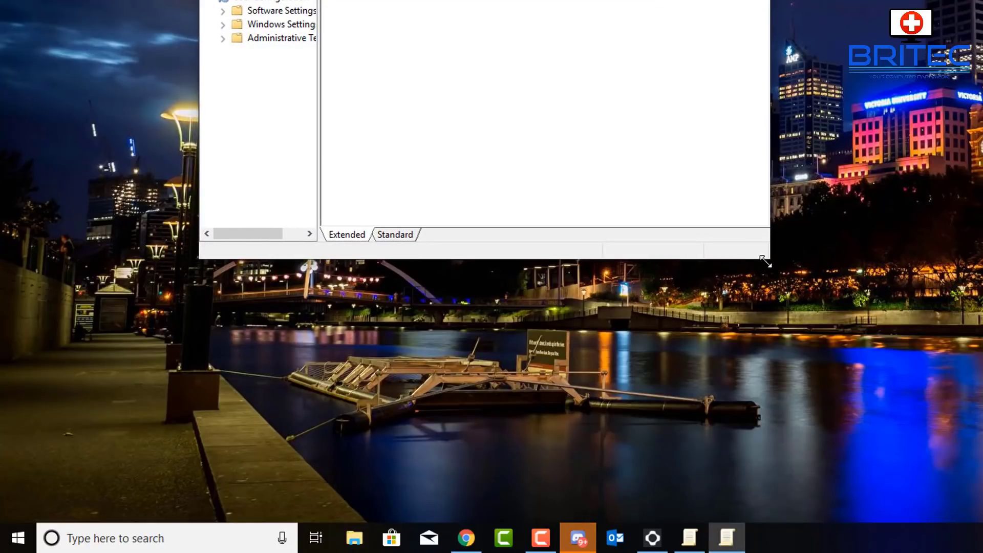
drag(766, 262, 981, 451)
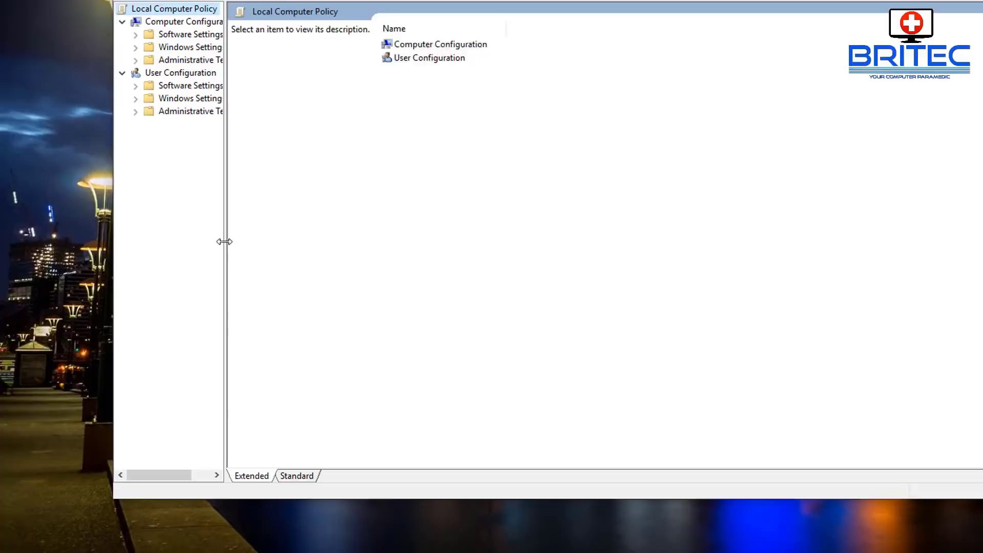
drag(224, 241, 343, 248)
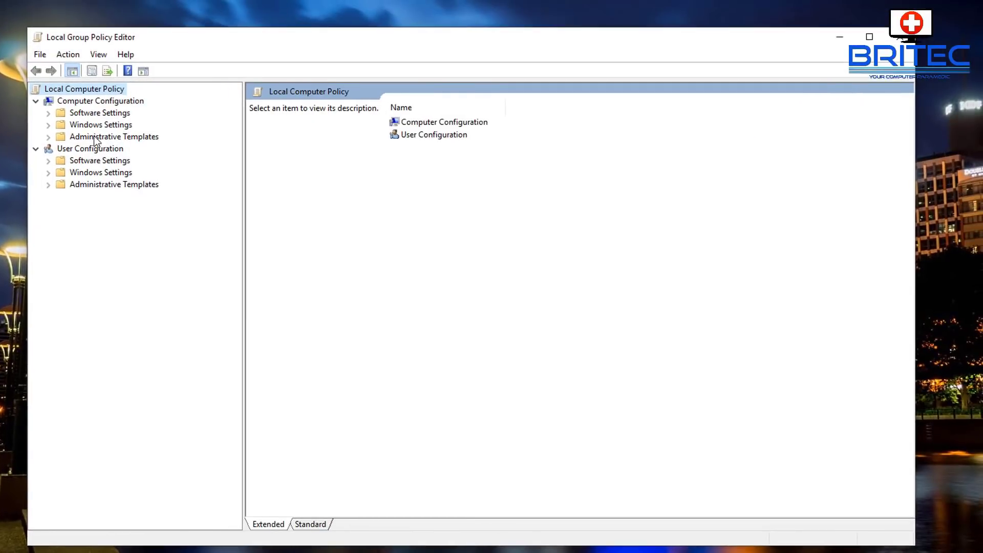
Step: Navigate to Computer Configuration > Administrative Templates > Windows Components > Search to view its policies
click(92, 127)
key(Down)
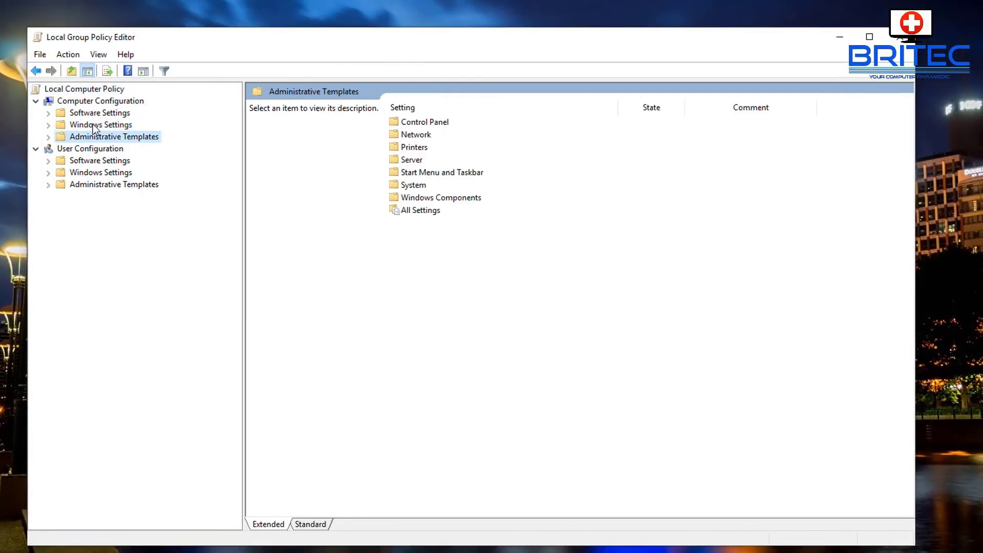
click(48, 137)
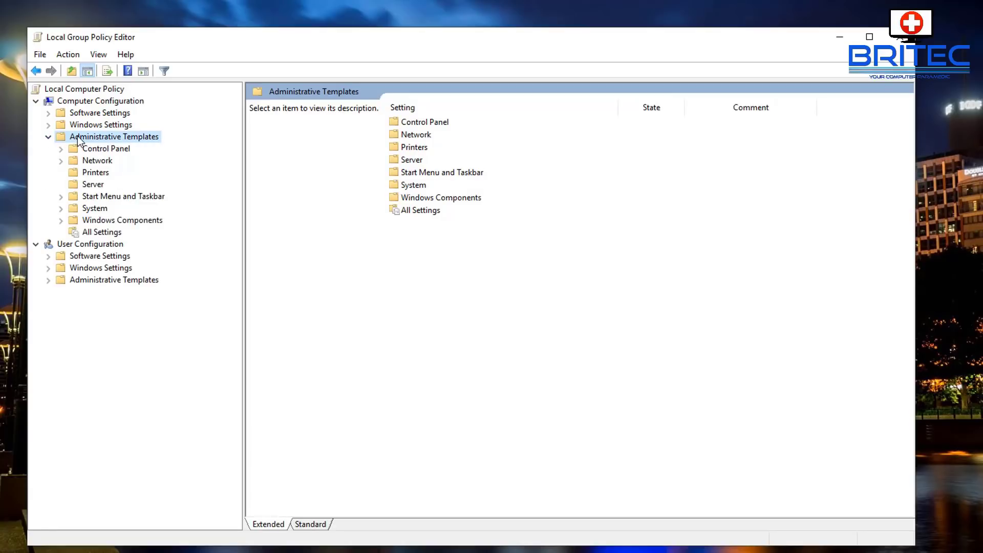
click(108, 223)
click(60, 220)
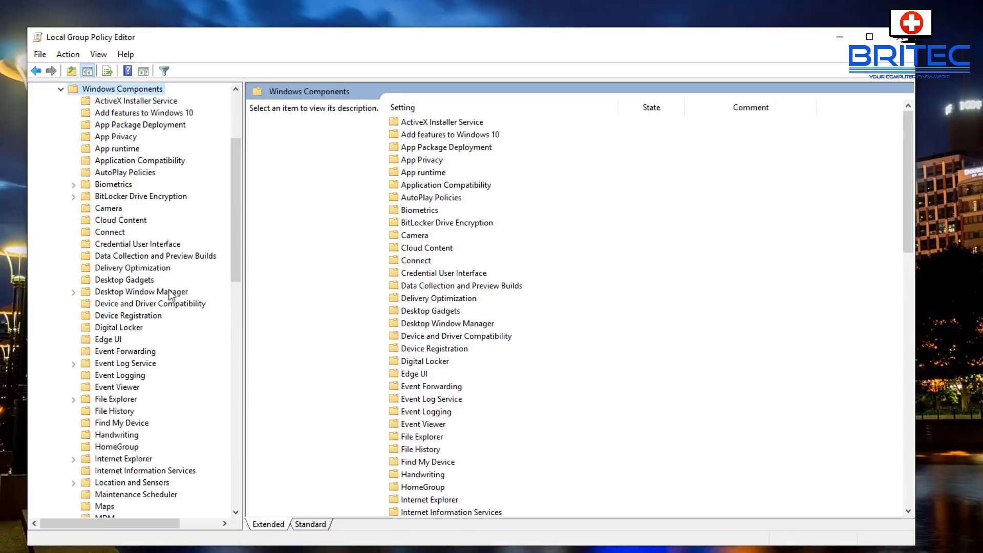
drag(234, 226, 251, 331)
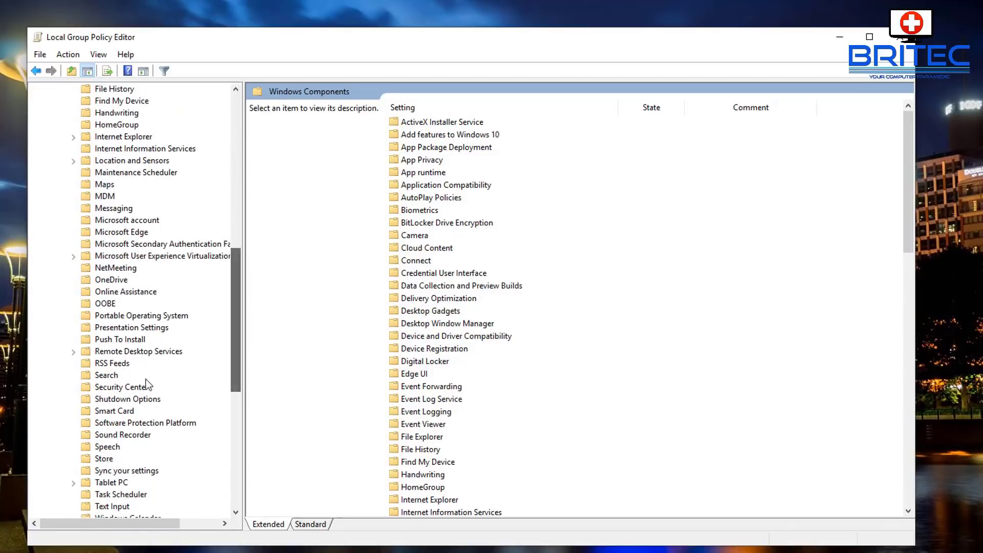
click(105, 375)
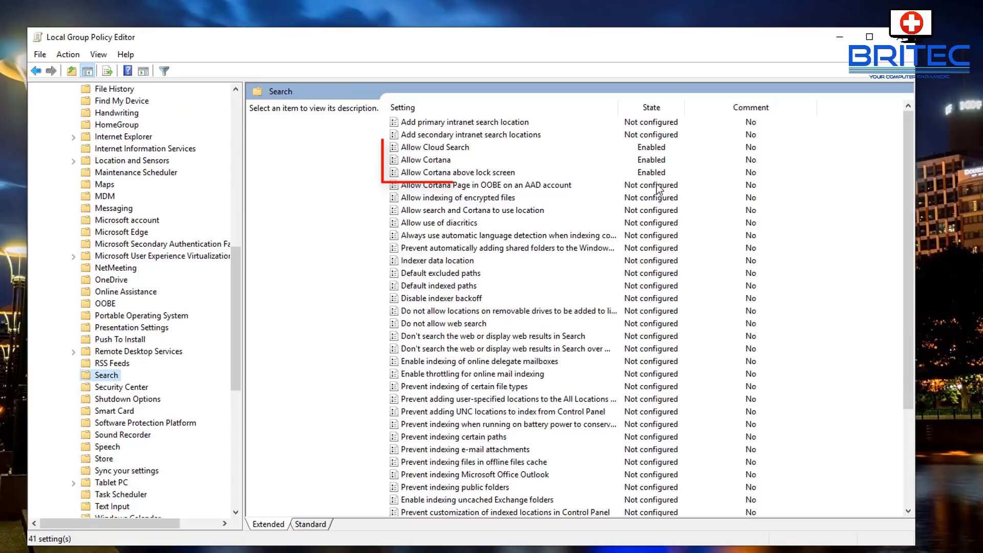